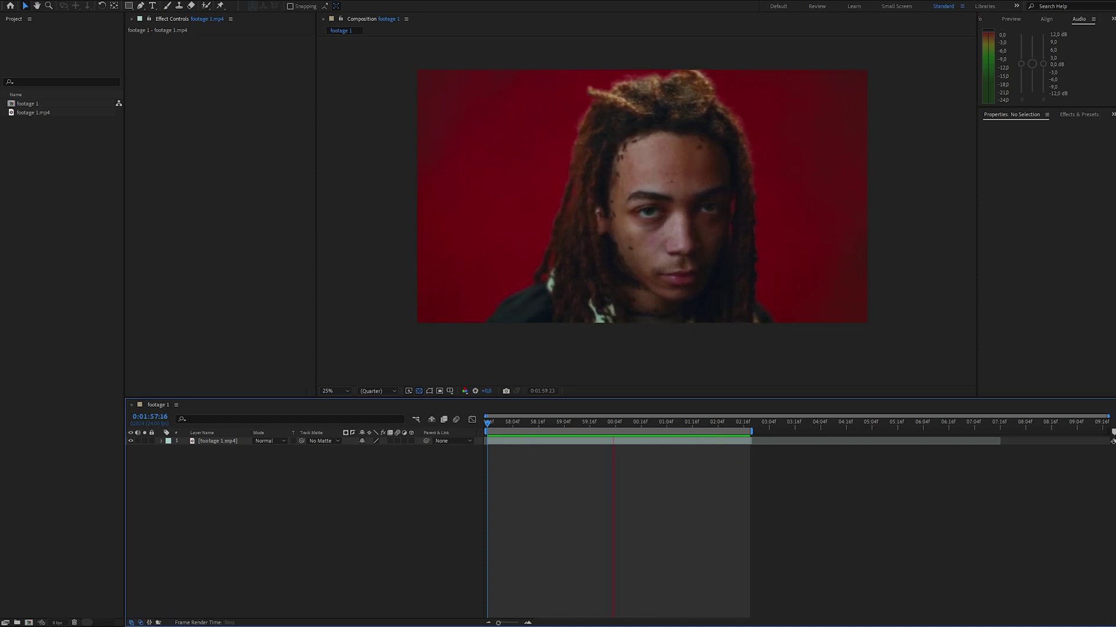
Step: Select the footage 1.mp4 layer in the timeline
click(219, 442)
Step: Duplicate the footage as Mask 1 and mask a tall rectangle over the face's left side
key(ctrl+d)
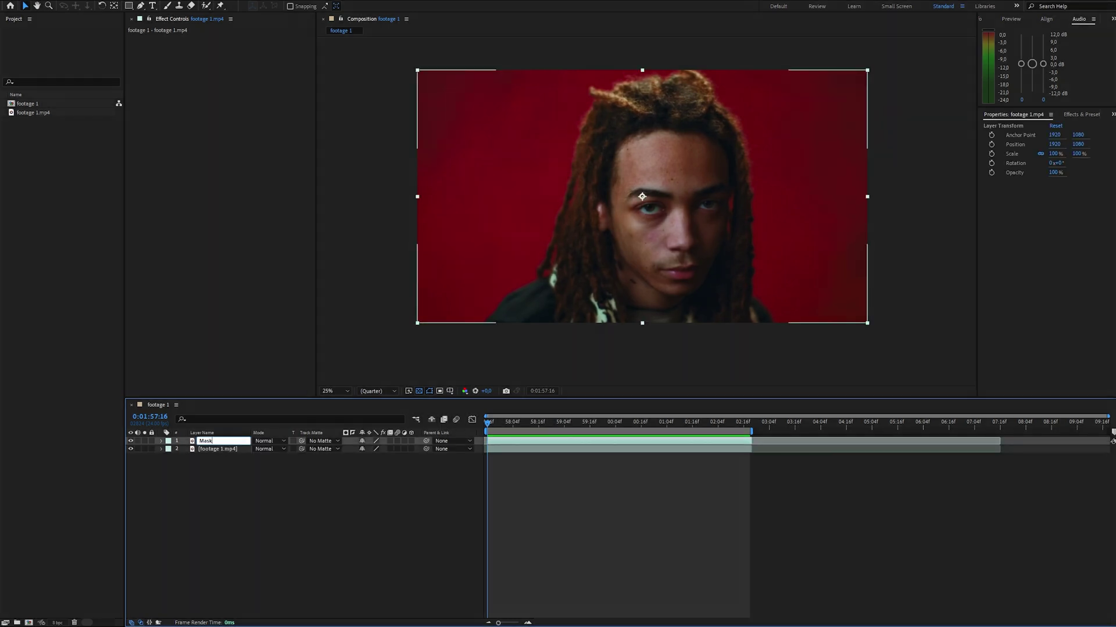
key(Return)
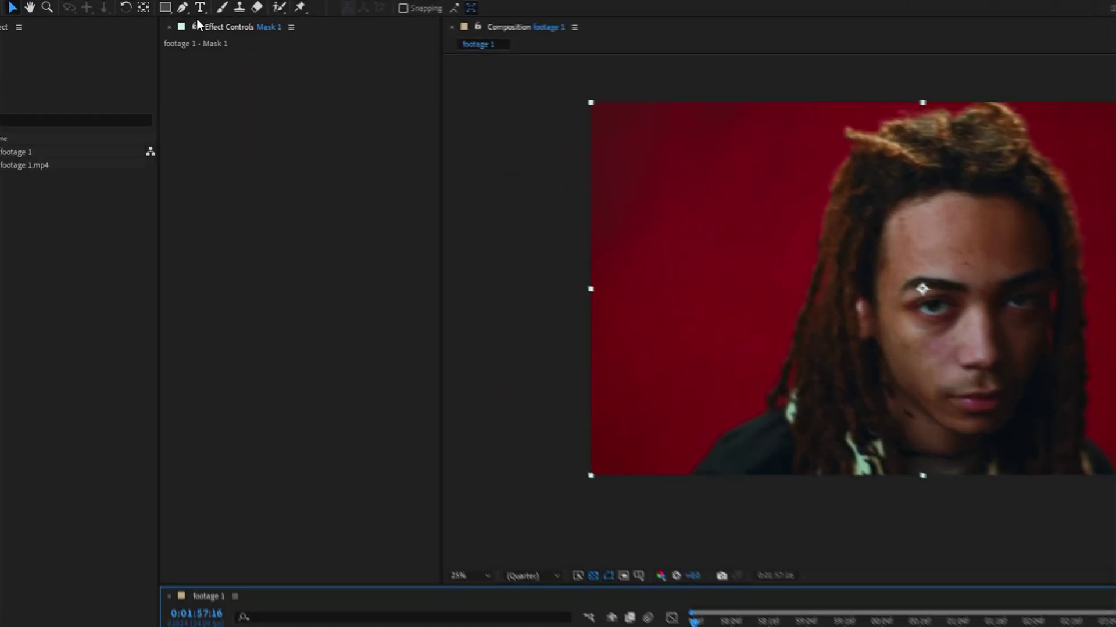
click(167, 8)
drag(868, 219, 983, 421)
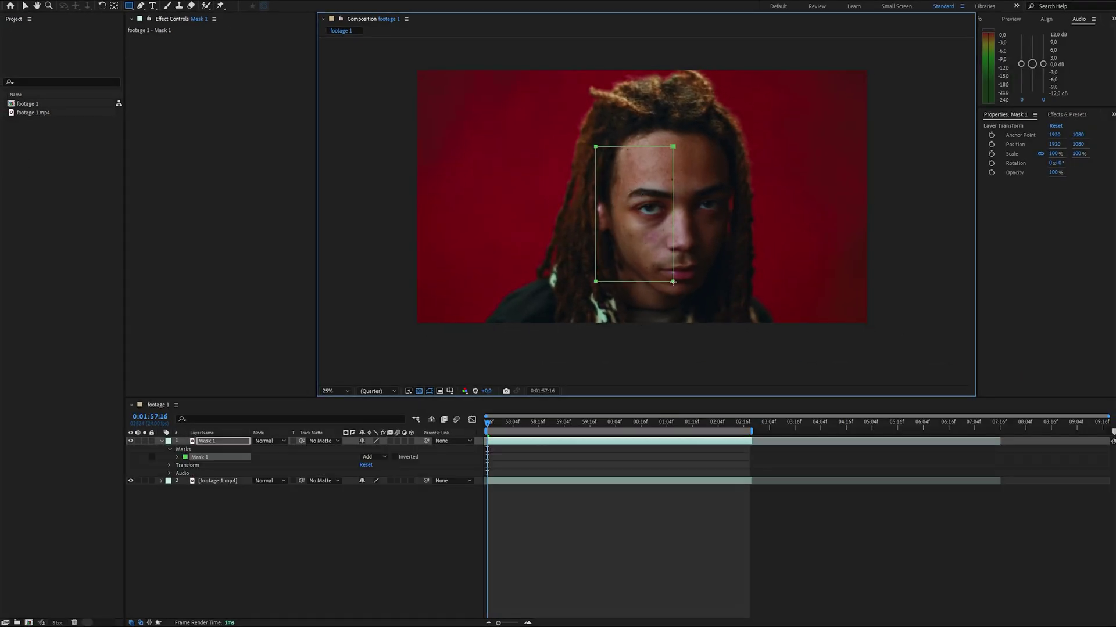
click(160, 441)
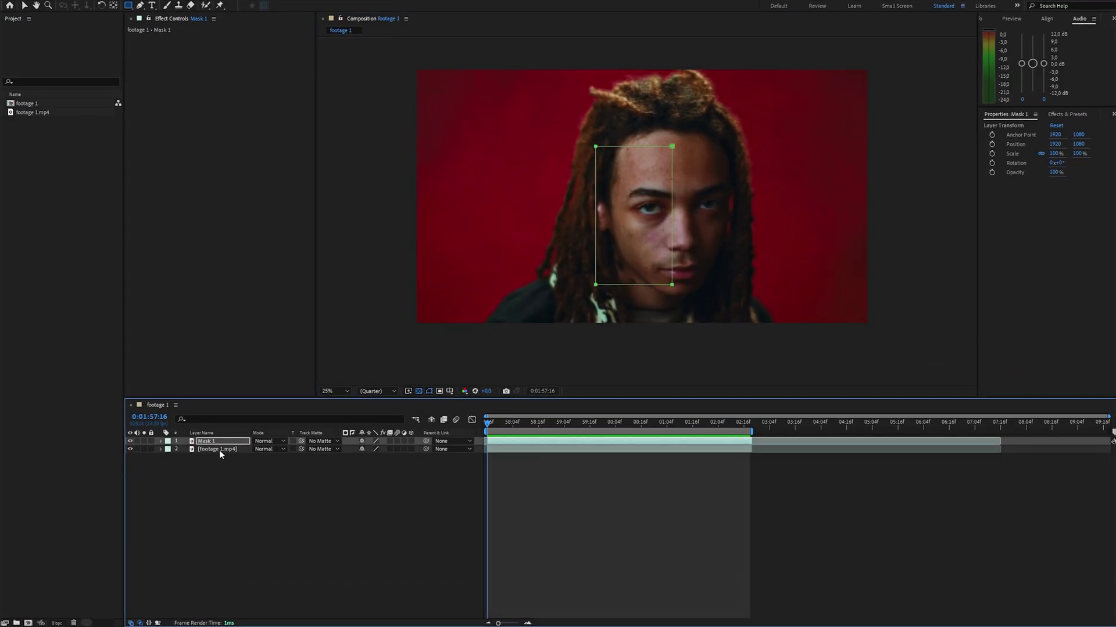
Step: Add a Mask 2 copy with a rectangular mask over the face's right half
click(218, 450)
key(ctrl+d)
key(Return)
text(Mask 2)
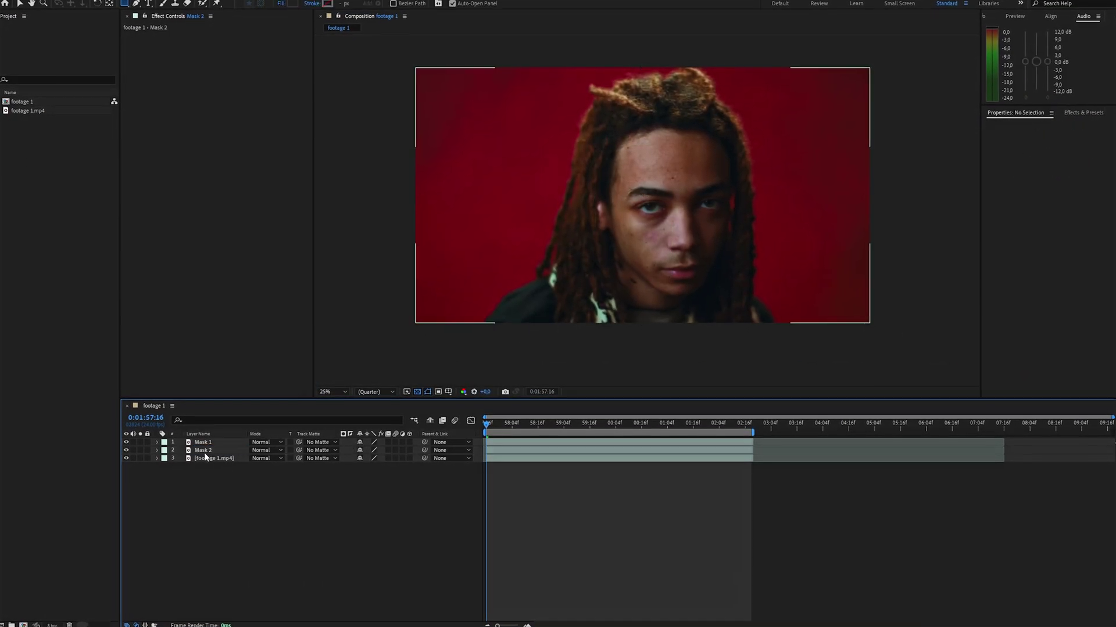
key(Return)
drag(688, 184, 753, 309)
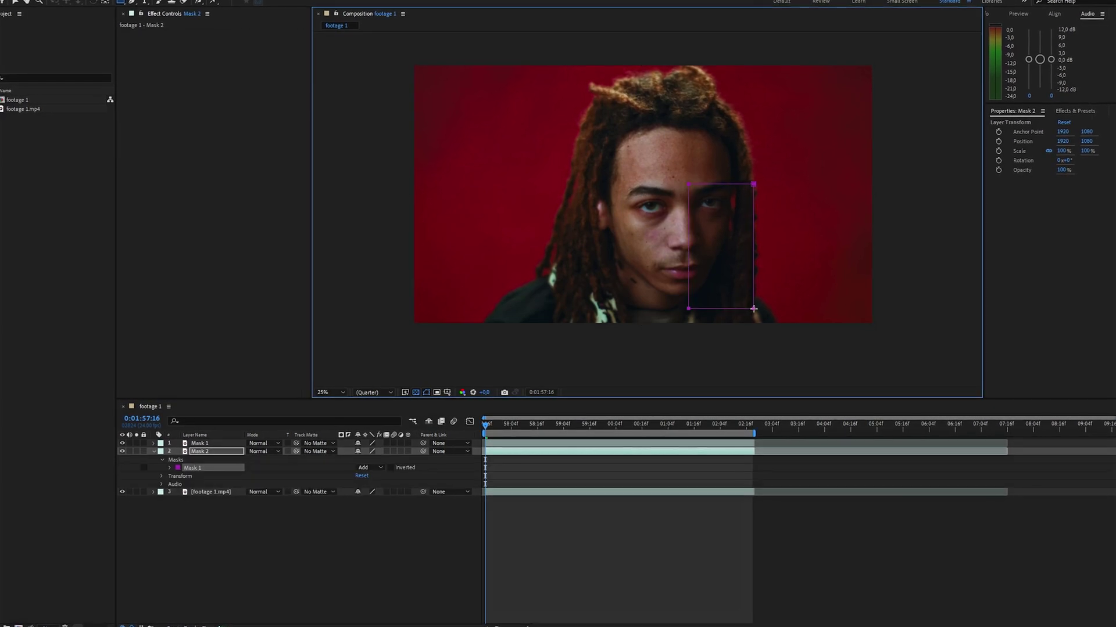
click(153, 457)
Step: Add a third footage copy named Mask 3
click(210, 464)
key(ctrl+d)
key(Return)
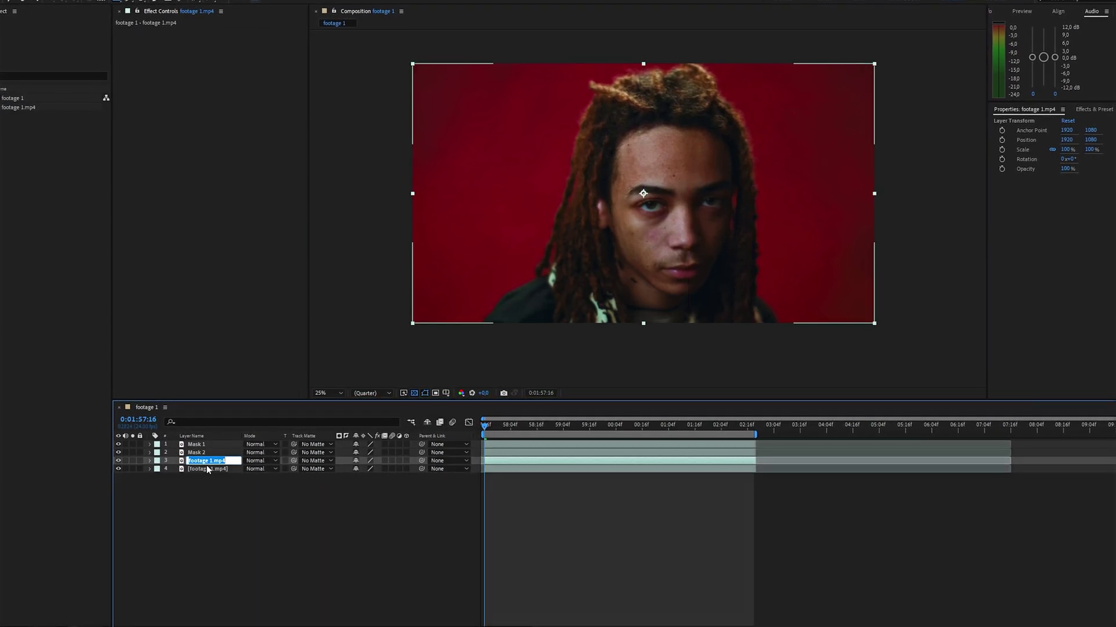
text(Mask 3)
key(Return)
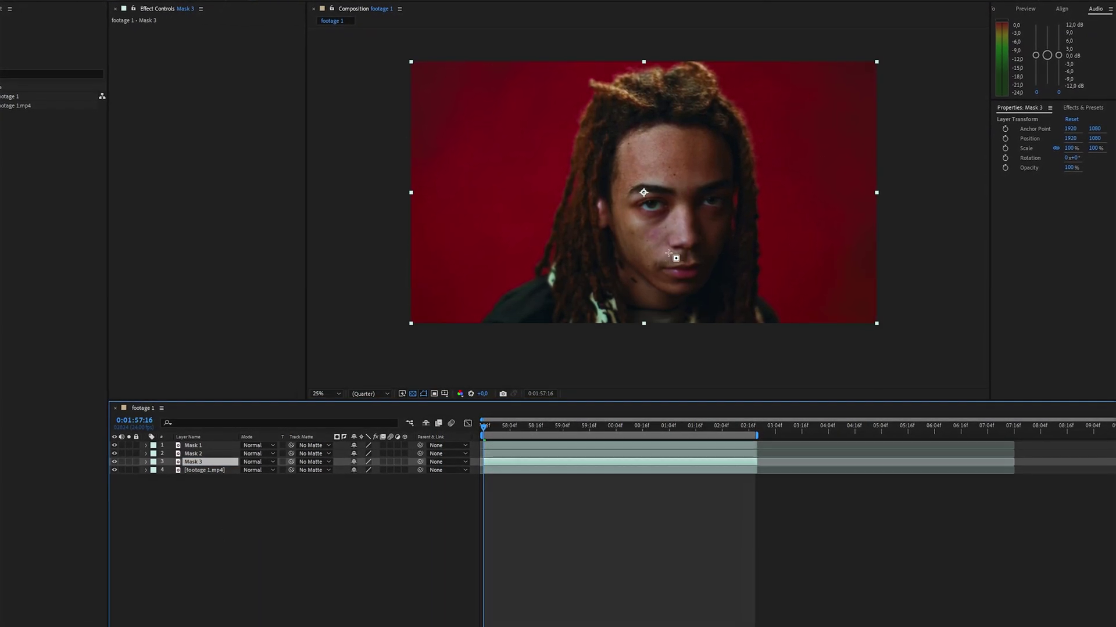
Step: Add a Mask 4 copy with a rectangular mask around an eye
click(205, 470)
key(ctrl+d)
key(Return)
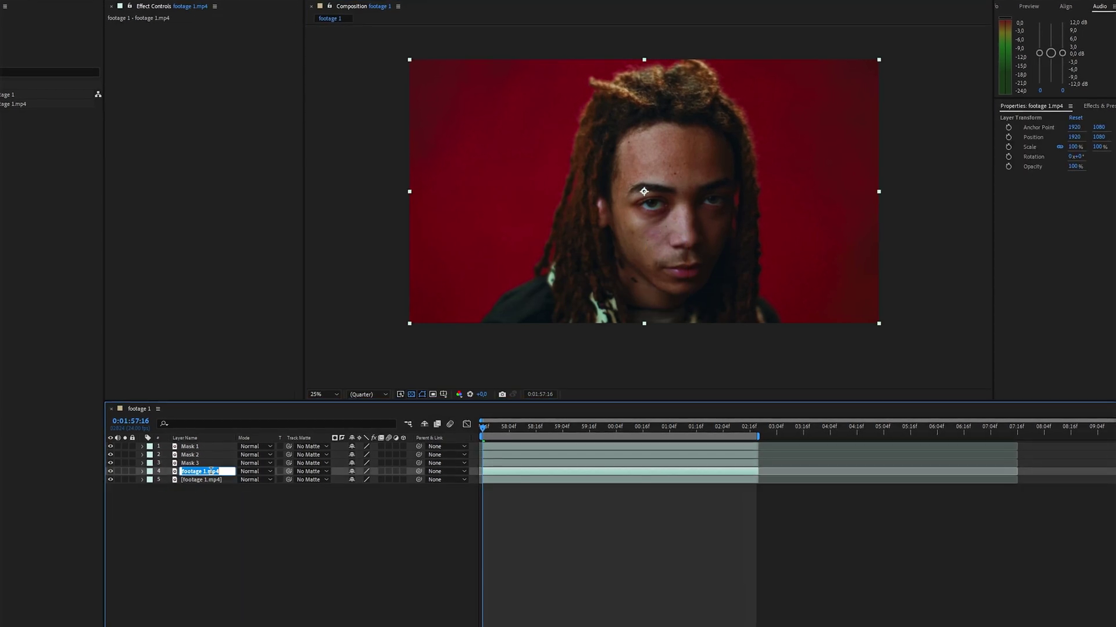
text(Mask 4)
key(Return)
drag(615, 185, 679, 230)
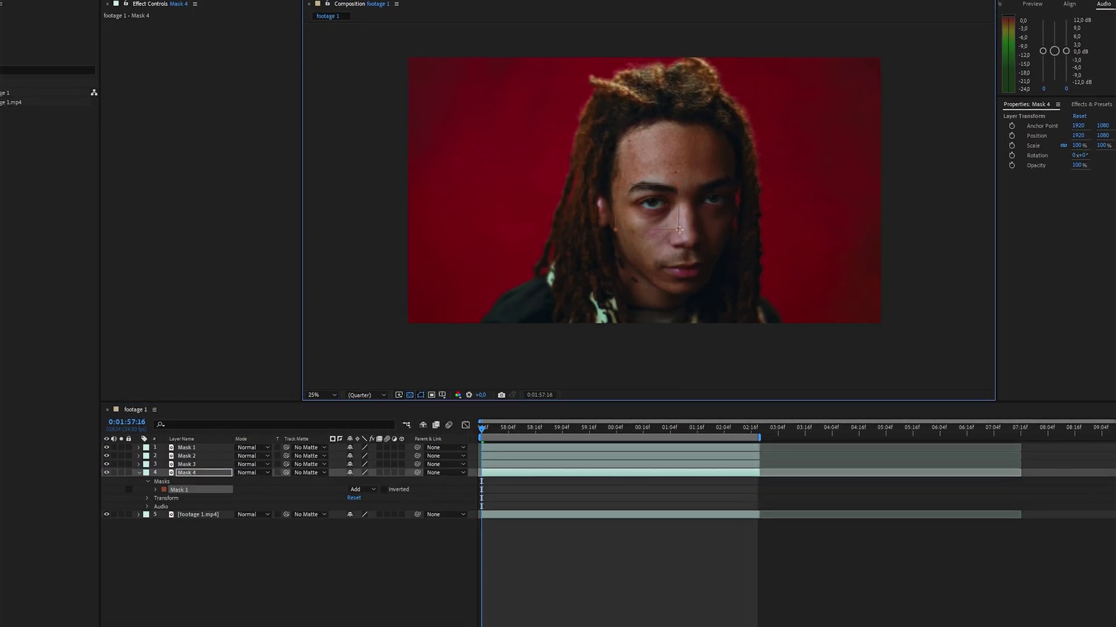
click(139, 472)
Step: Add a Mask 5 copy masked around the eye on frame right
click(197, 514)
key(ctrl+d)
key(Return)
text(Mask 5)
key(Return)
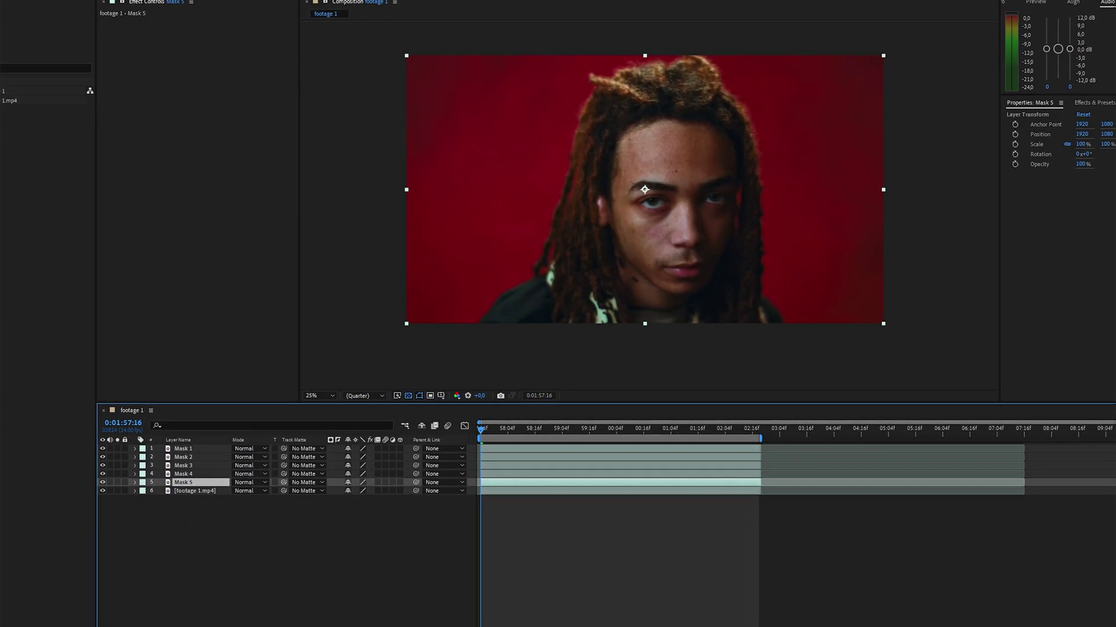
drag(696, 178, 747, 222)
click(133, 483)
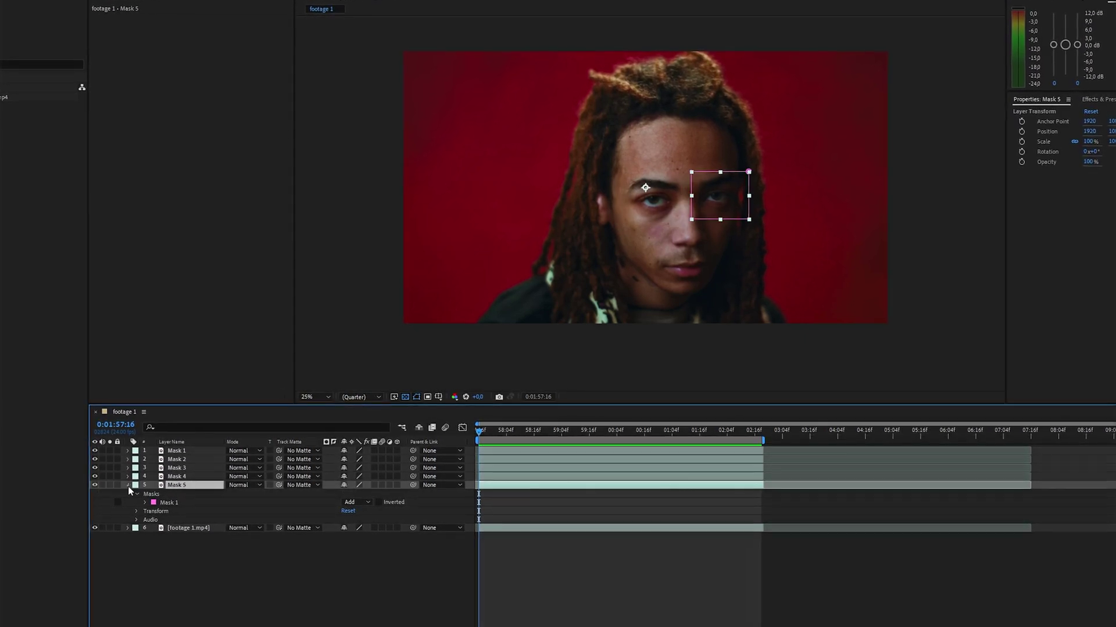
click(131, 484)
Step: Add a Mask 6 copy masked over the right forehead
click(192, 494)
key(ctrl+d)
key(Return)
text(Mask 6)
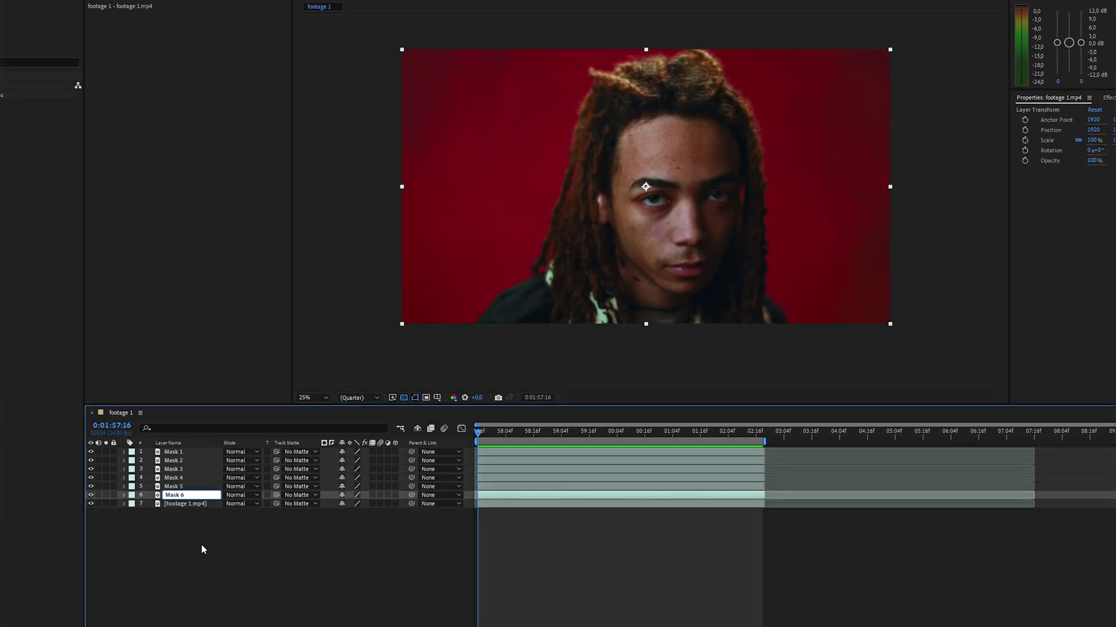
click(201, 545)
click(180, 494)
click(123, 496)
drag(691, 112, 775, 188)
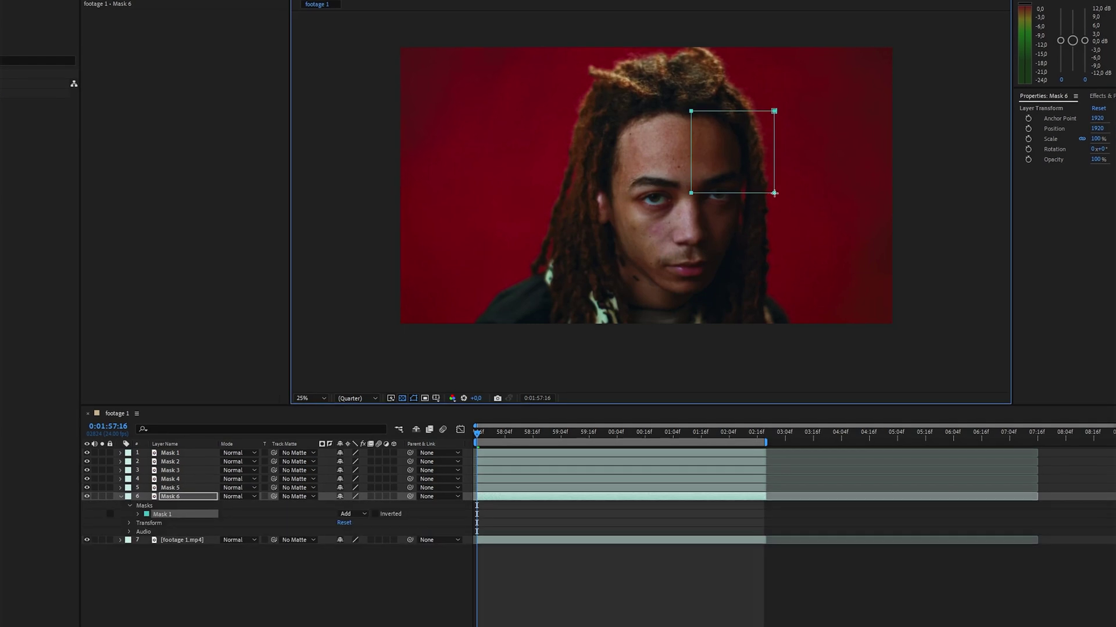
click(120, 497)
Step: Review the masks on Mask 4, Mask 5 and Mask 6, then clear the selection
click(189, 525)
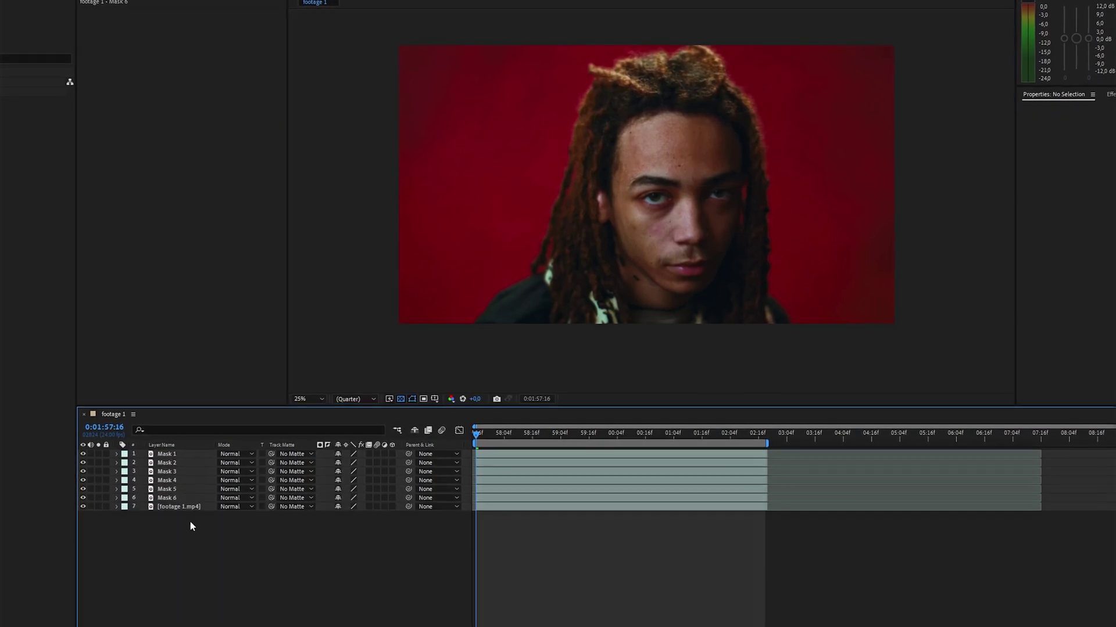
click(172, 480)
click(169, 488)
click(163, 500)
click(160, 540)
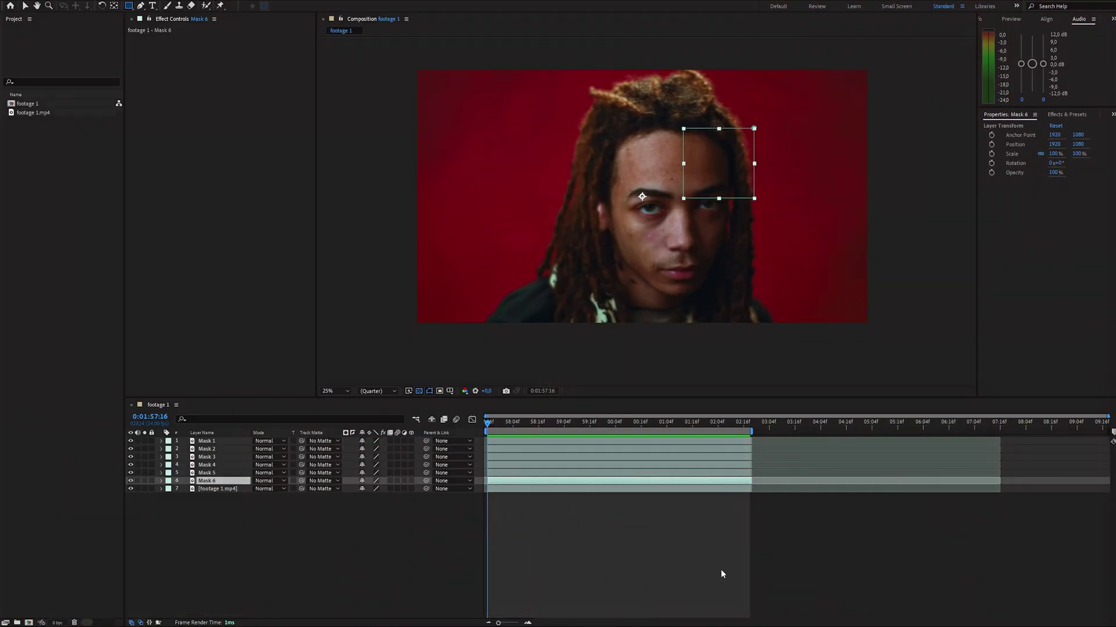
Step: Center Mask 1's anchor point on its fragment and make all seven layers 3D
click(219, 539)
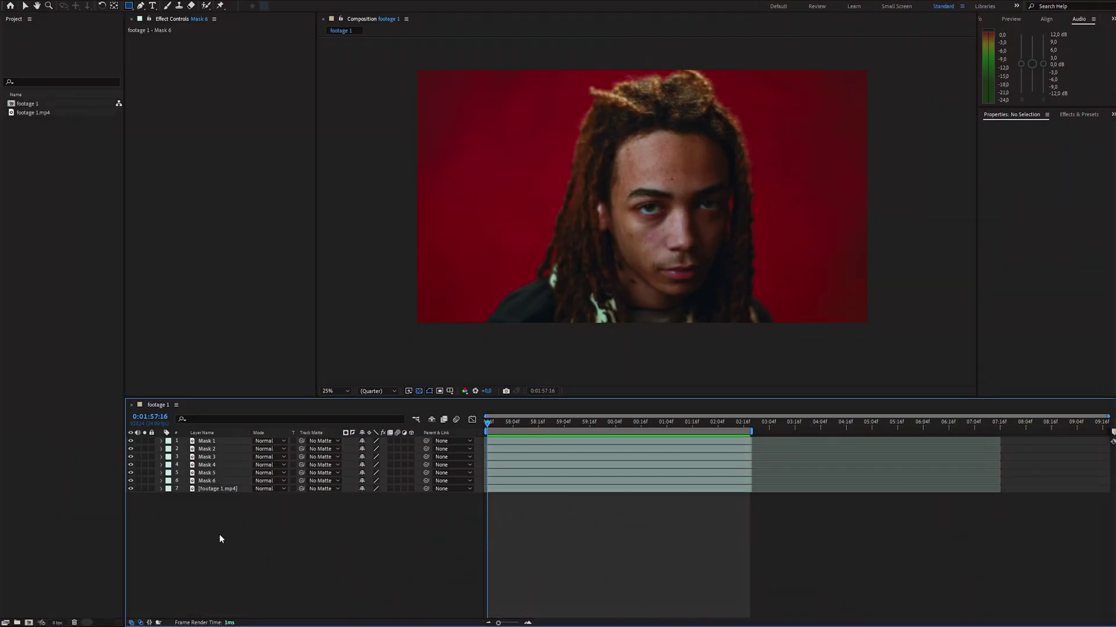
click(214, 441)
key(ctrl+alt+Home)
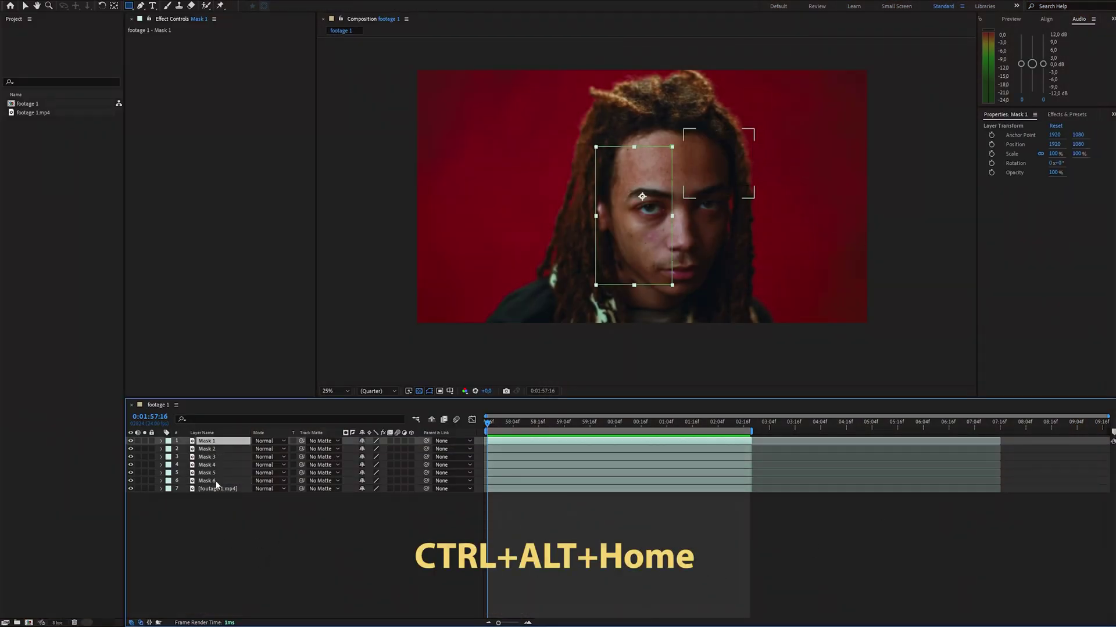
shift+click(214, 488)
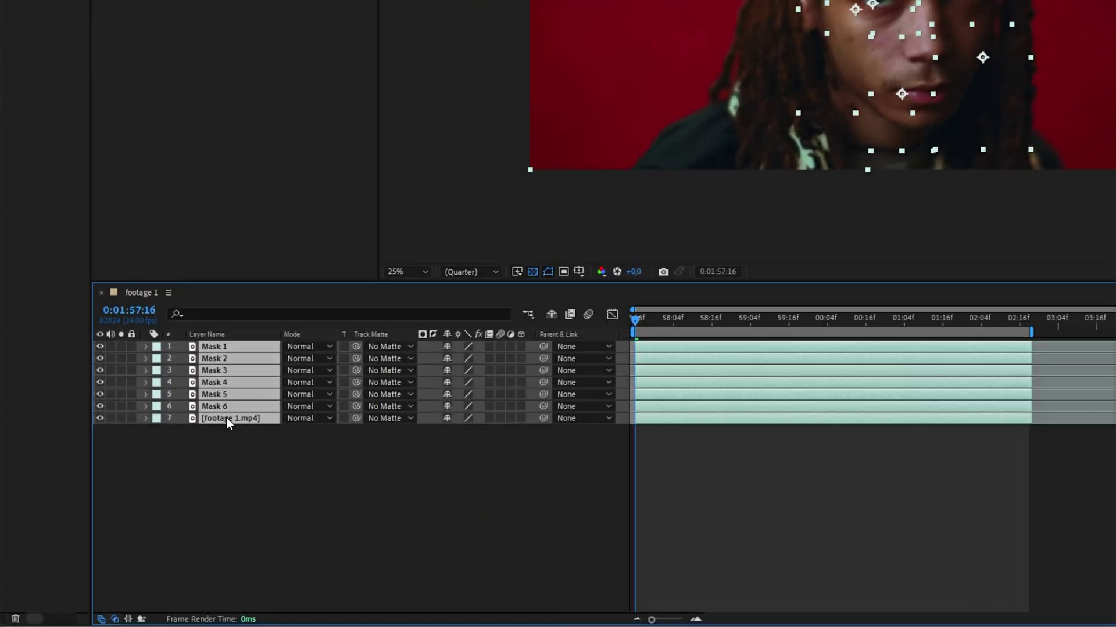
click(521, 348)
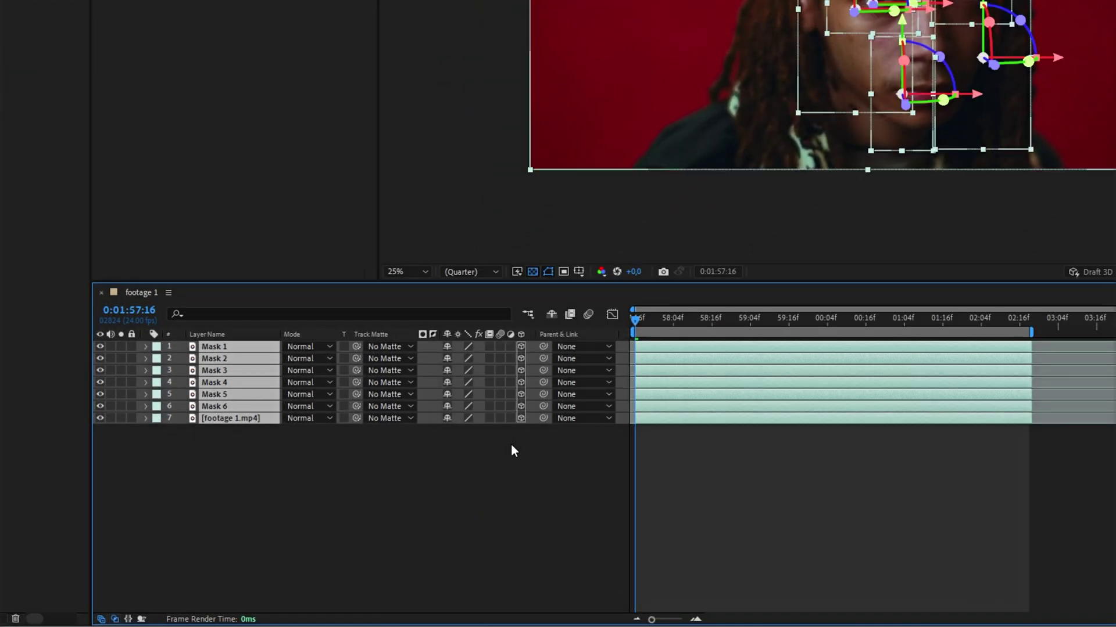
click(511, 445)
Step: Add Camera 1 as a Two-Node Camera using the 35mm preset
right_click(250, 466)
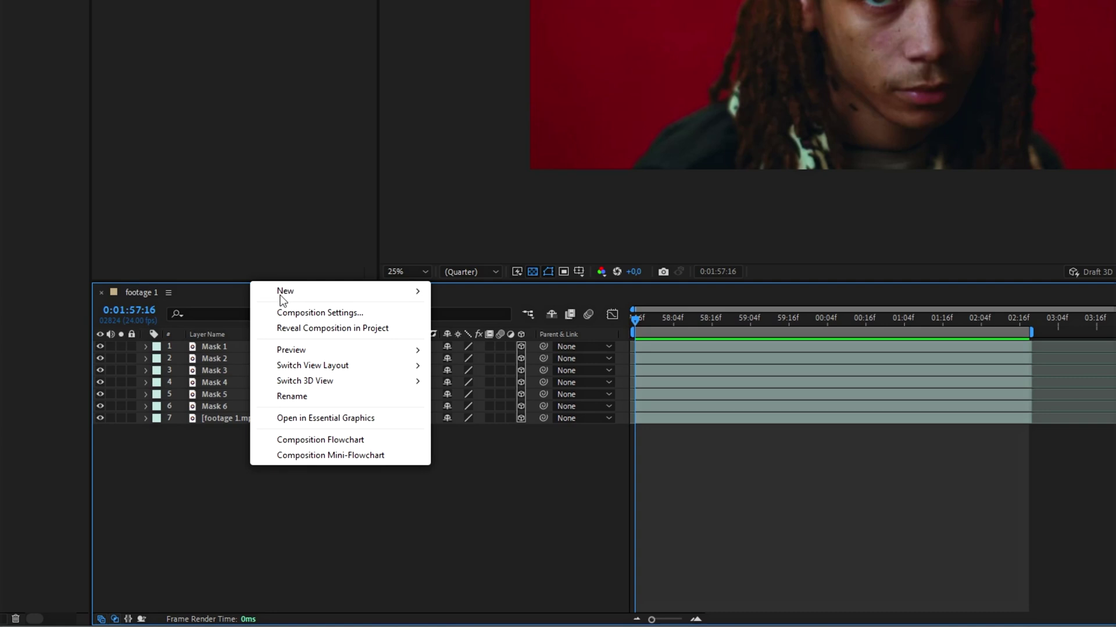
mouse_move(283, 292)
click(471, 359)
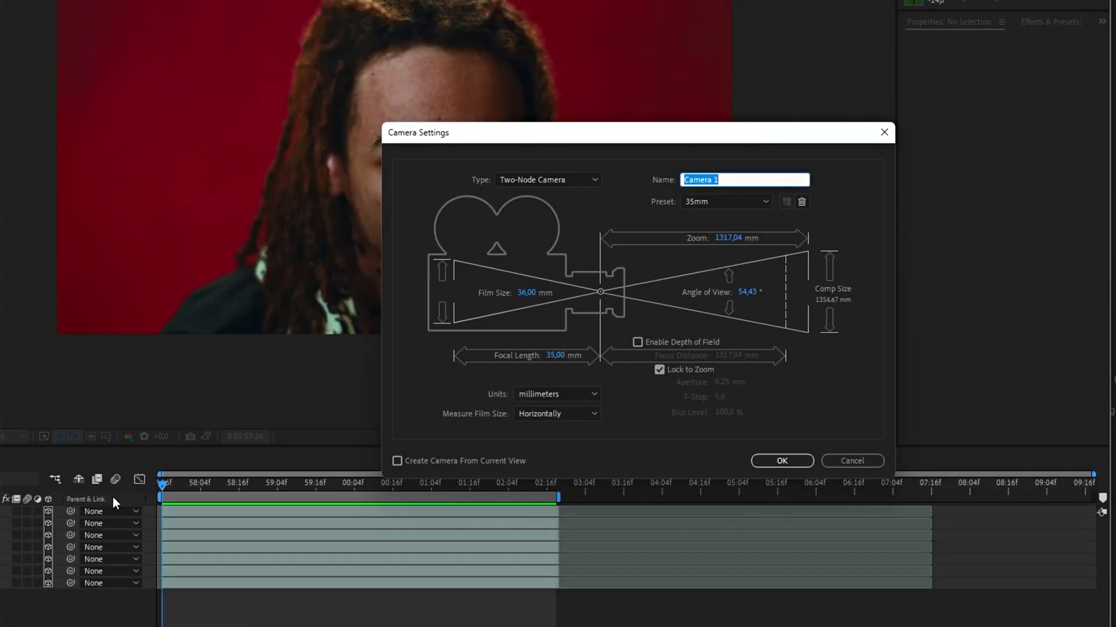
click(725, 201)
click(707, 282)
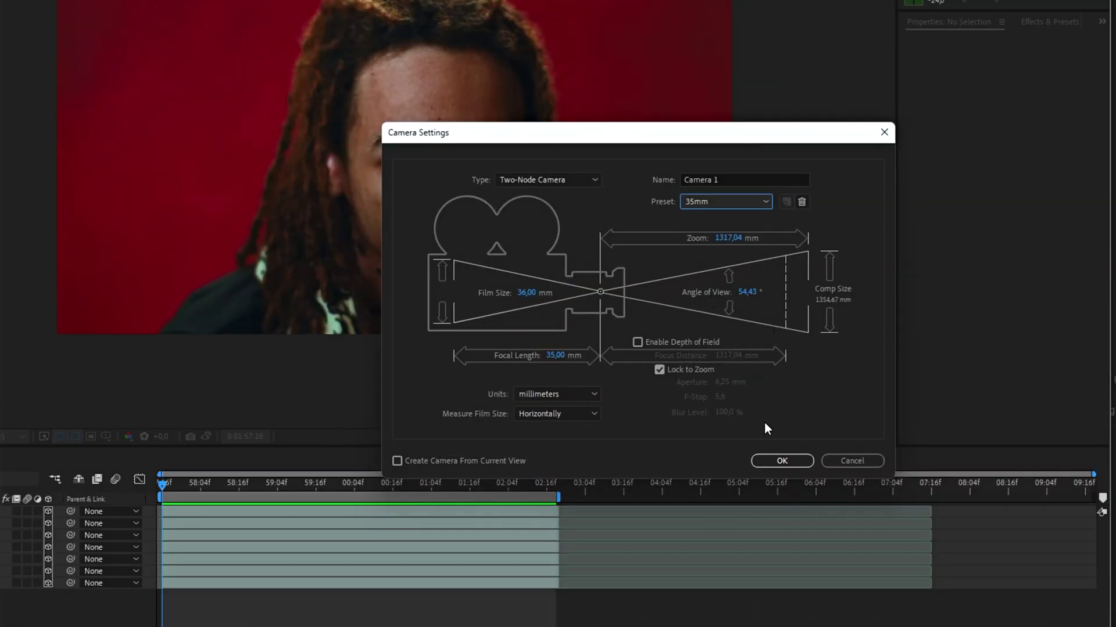
click(783, 461)
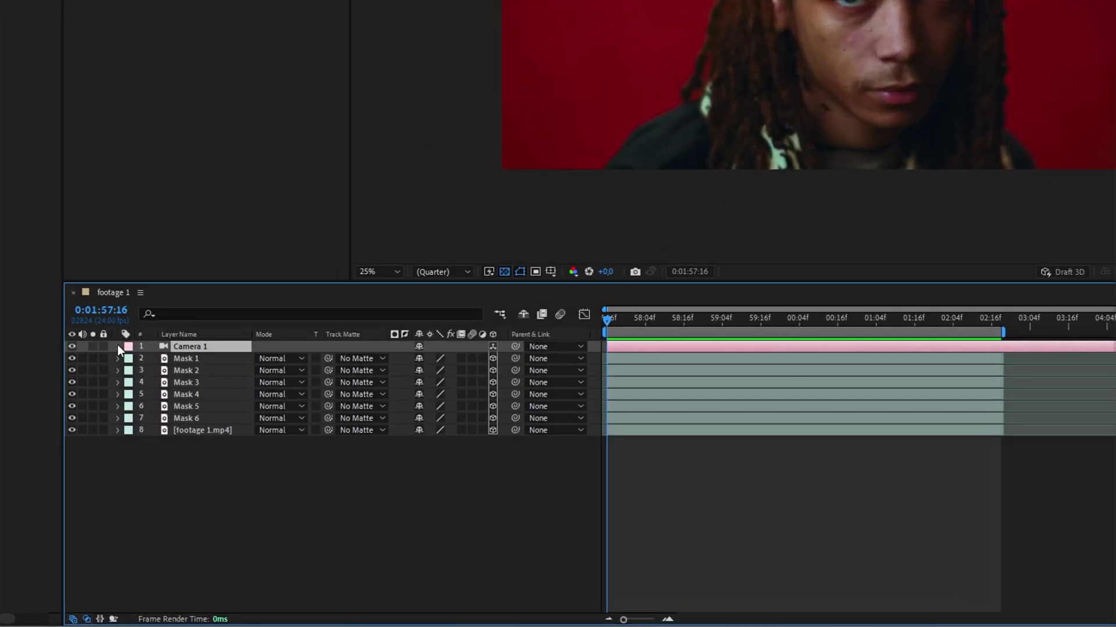
click(117, 347)
Step: Keyframe Camera 1 Position: Z to -2182,3 at 00:04f, back to the start value at the end
click(130, 359)
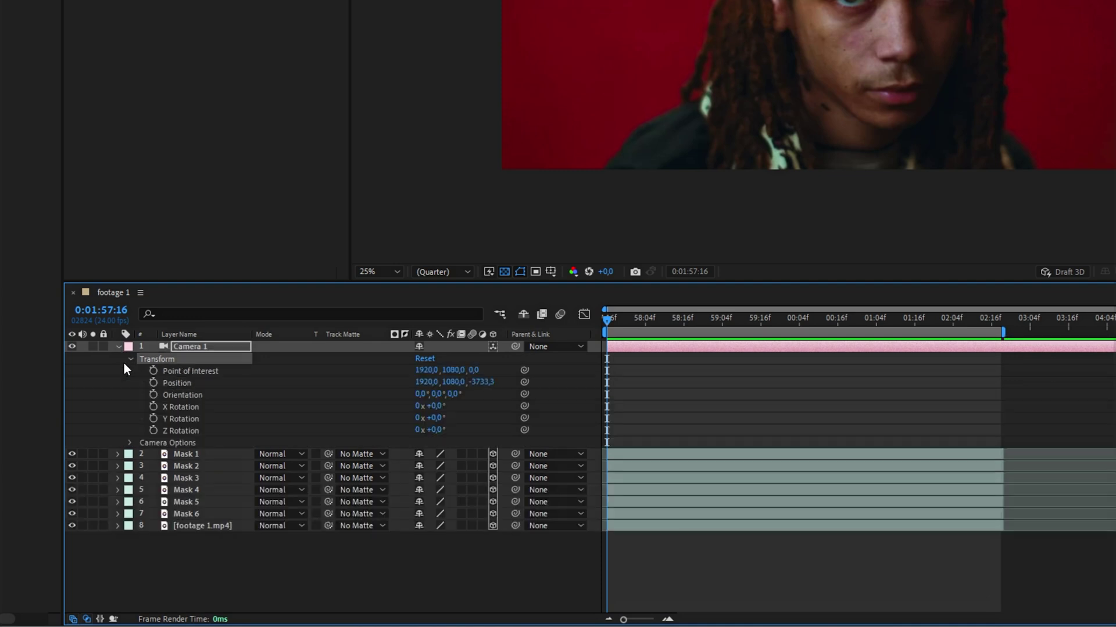
click(177, 384)
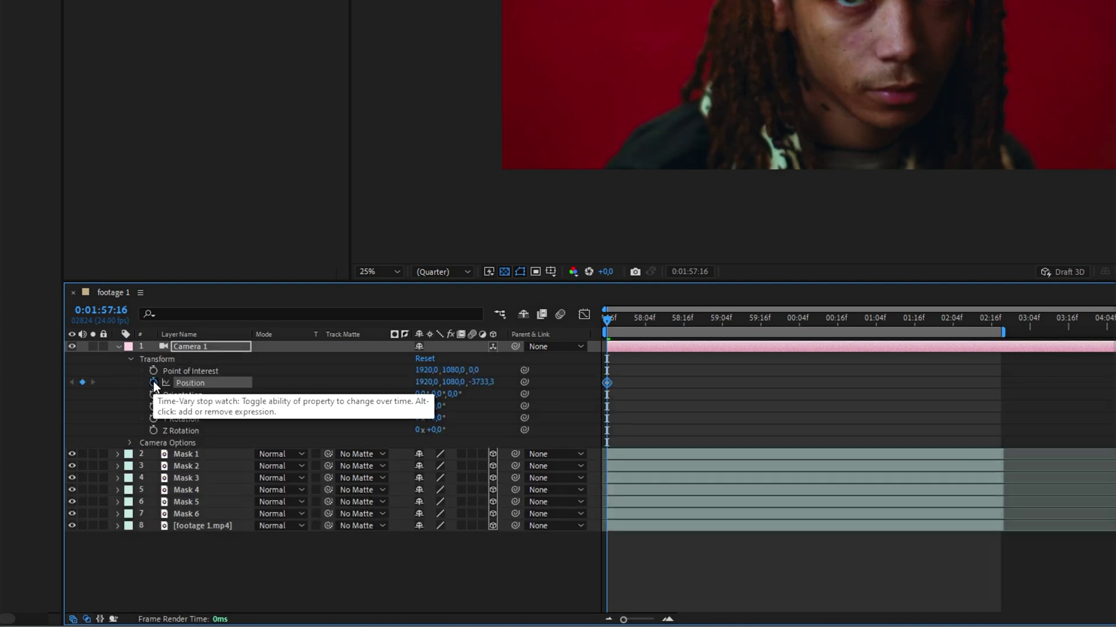
click(153, 381)
drag(733, 318, 799, 322)
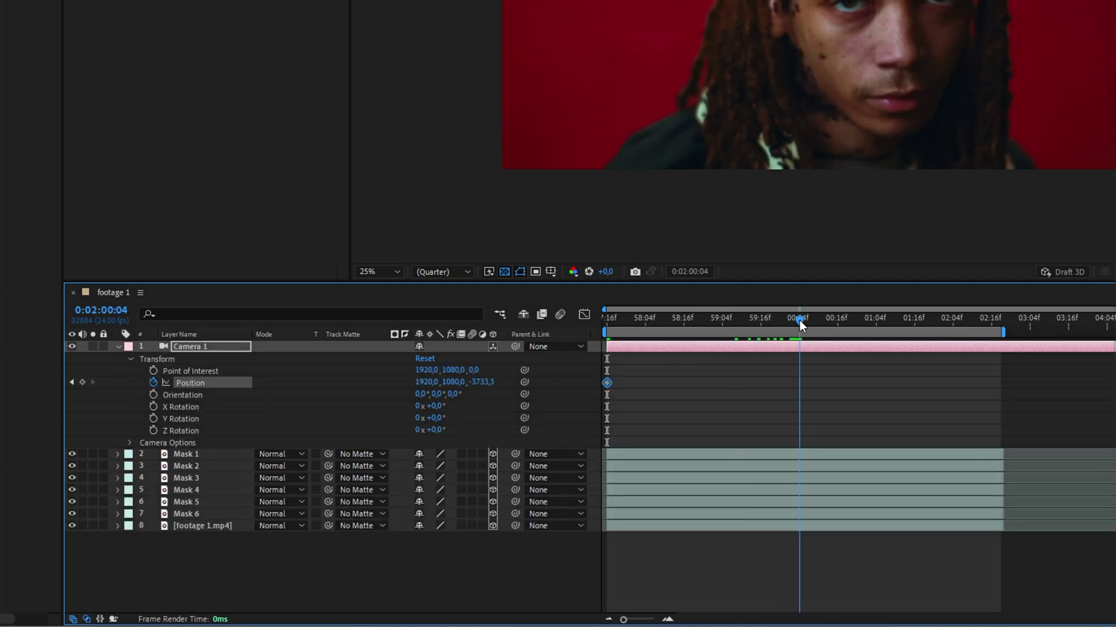
drag(483, 389, 567, 389)
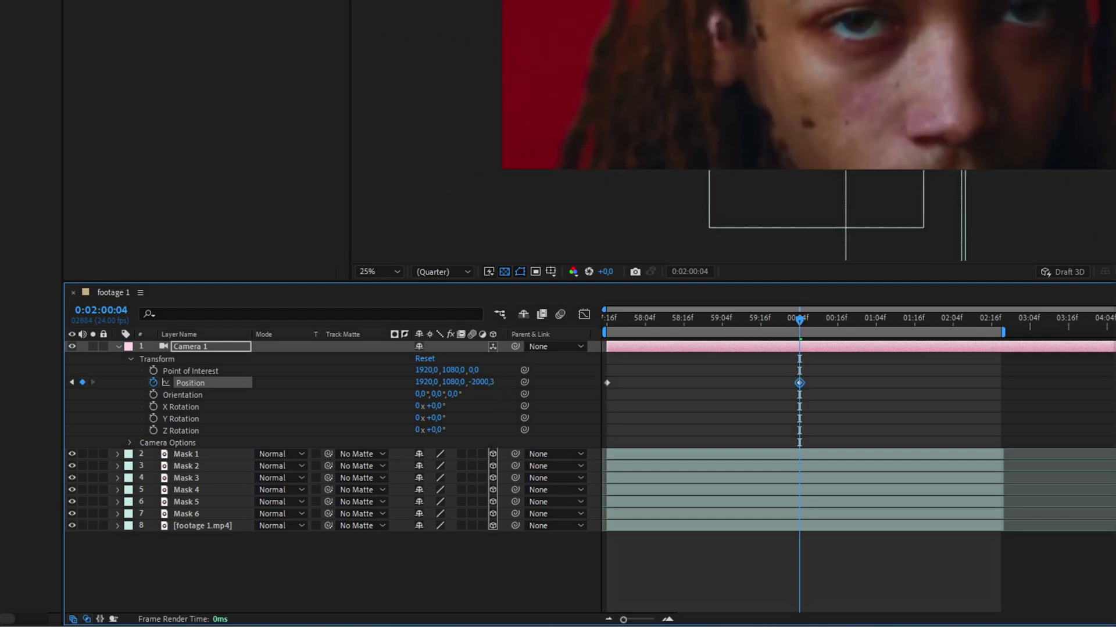
drag(870, 325, 1002, 330)
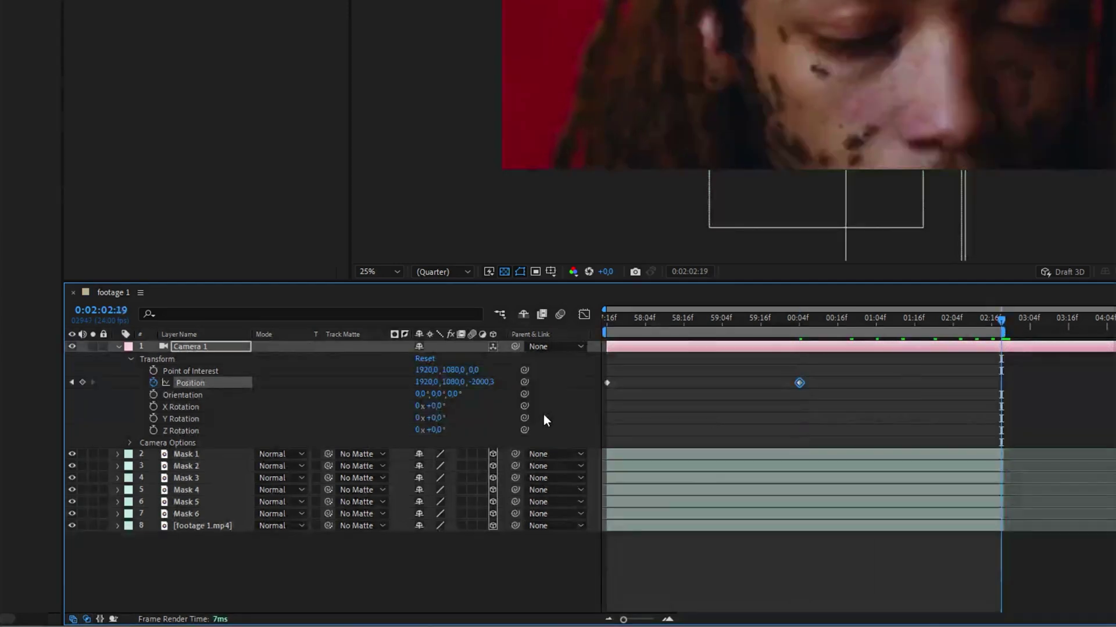
key(ctrl+c)
key(ctrl+v)
Step: Easy Ease the camera keyframes and raise their influence in the speed graph for sharp peaks
drag(1020, 388, 595, 367)
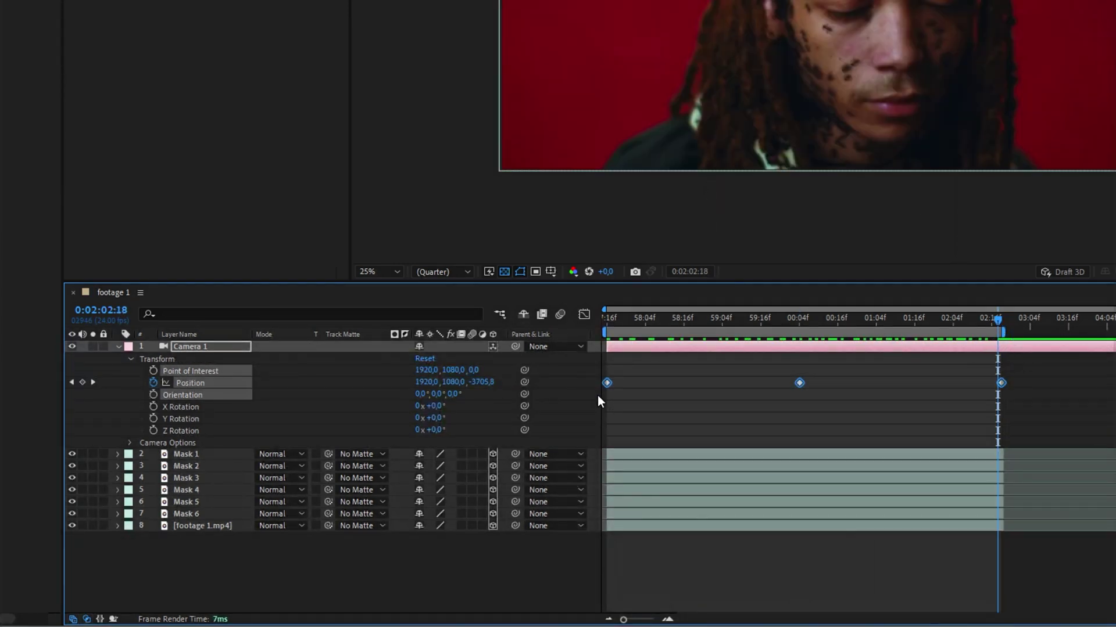
key(F9)
key(Page_Up)
click(584, 314)
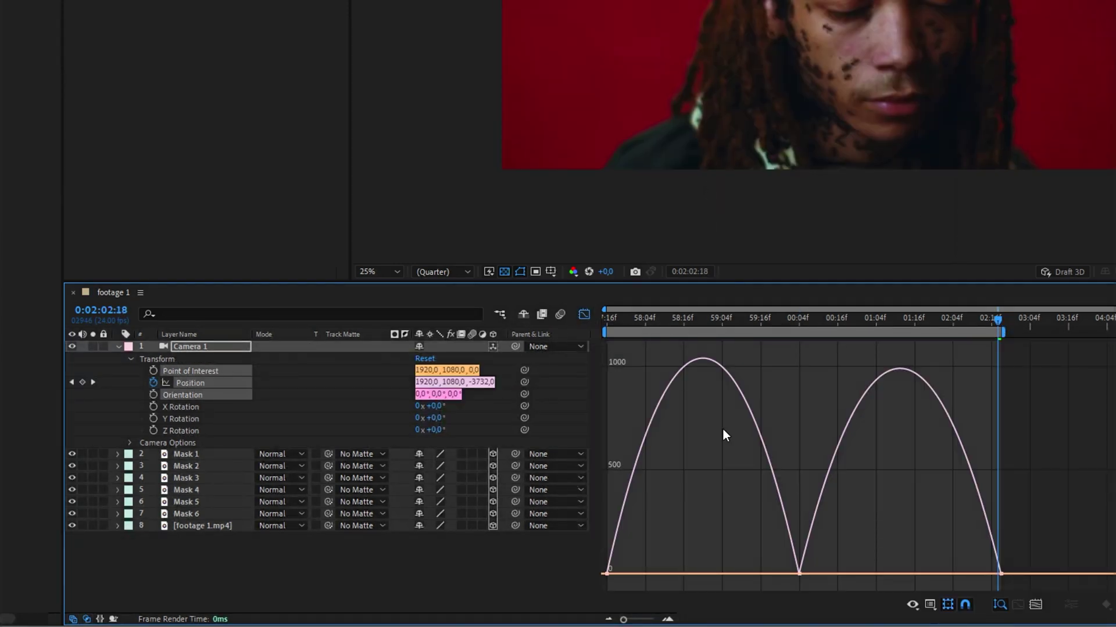
drag(816, 577, 868, 576)
drag(638, 575, 664, 574)
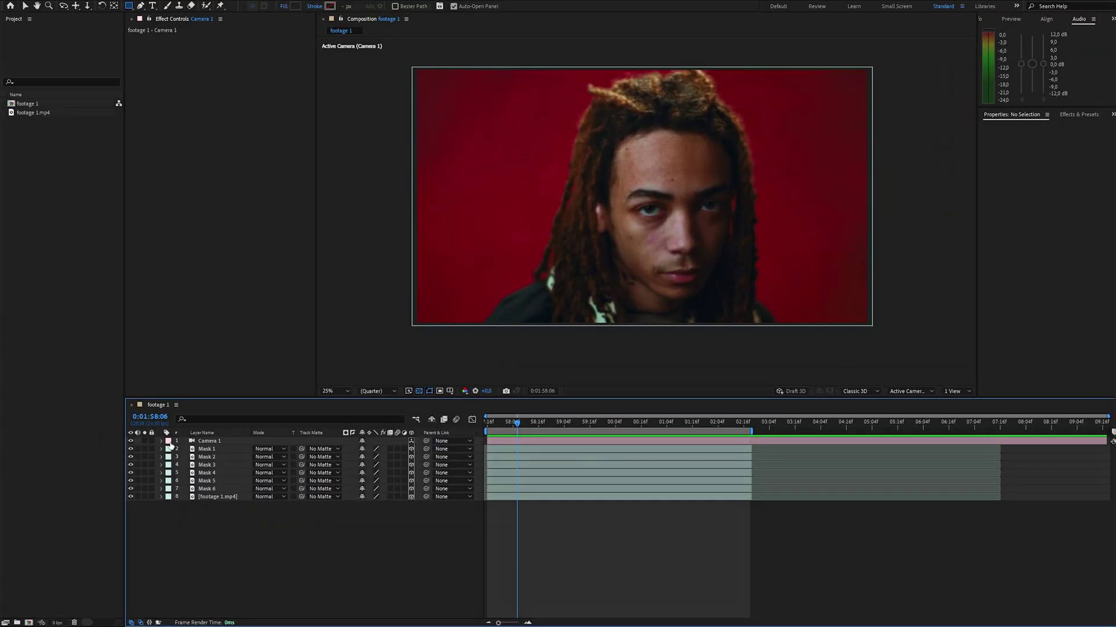
Step: Split the viewer into 2 Views with a Top view beside the Active Camera
click(958, 391)
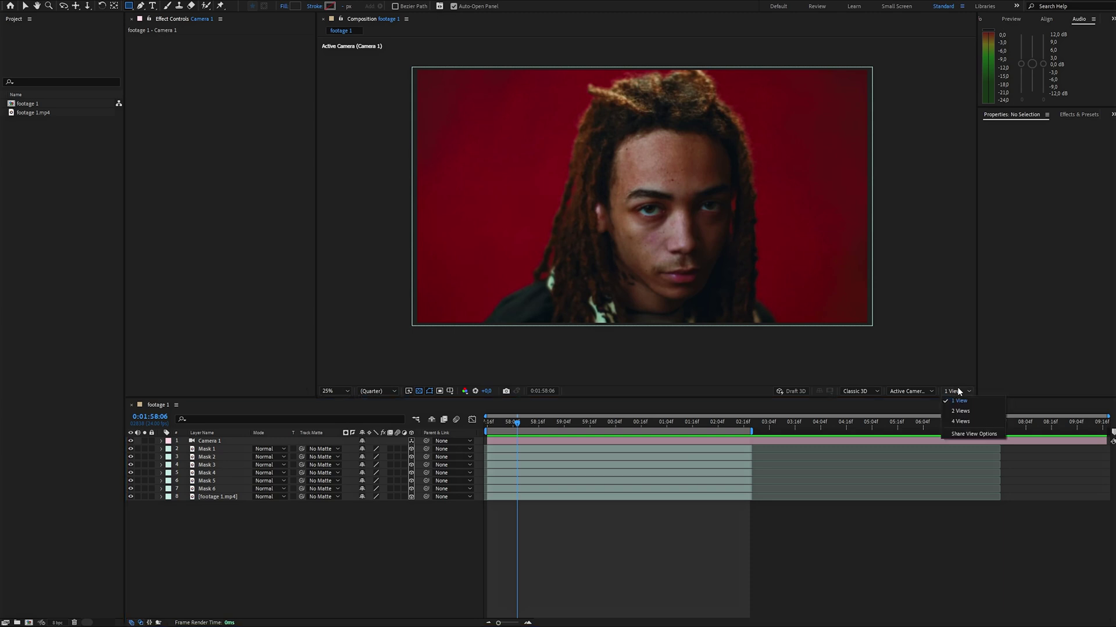
click(976, 418)
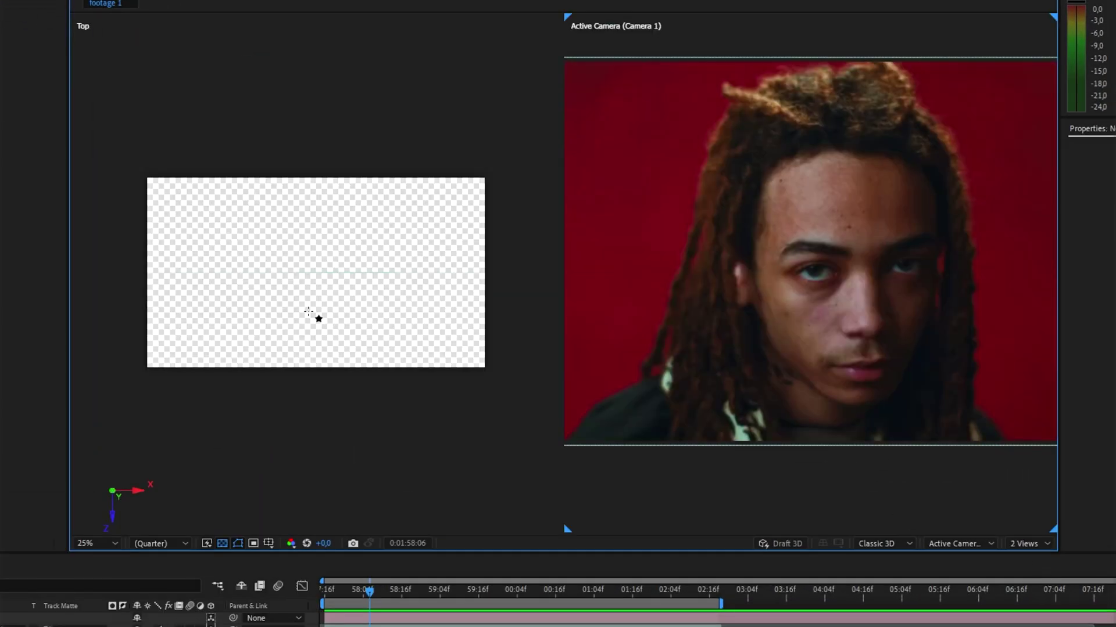
click(259, 262)
click(961, 543)
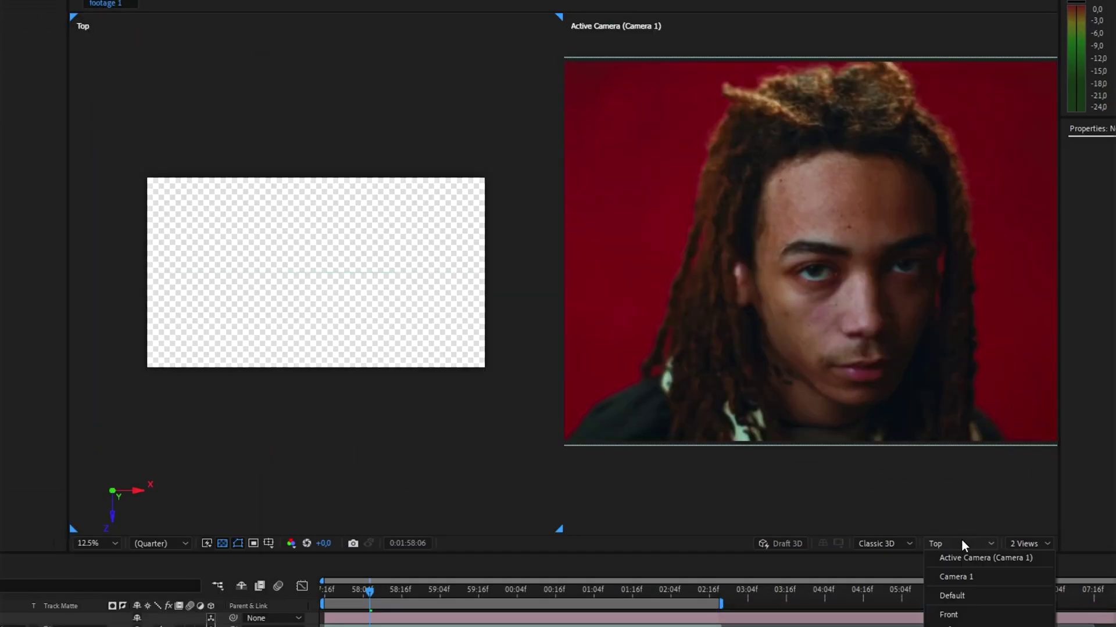
click(905, 338)
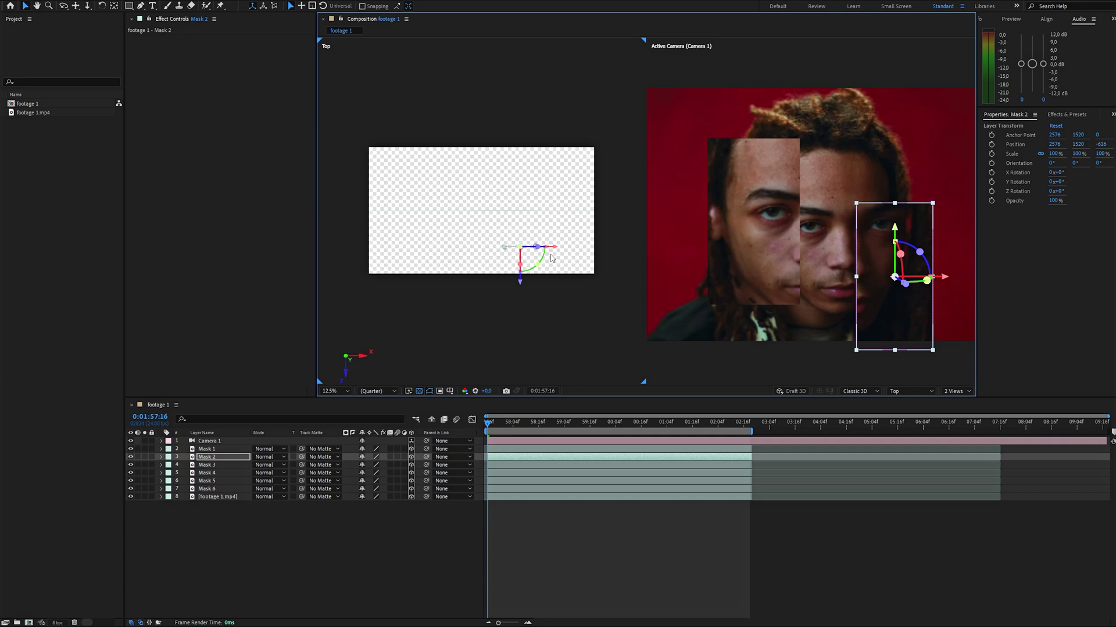
Step: In the Top view, drag mask fragments including Mask 5 to staggered Z depths
drag(473, 238, 474, 270)
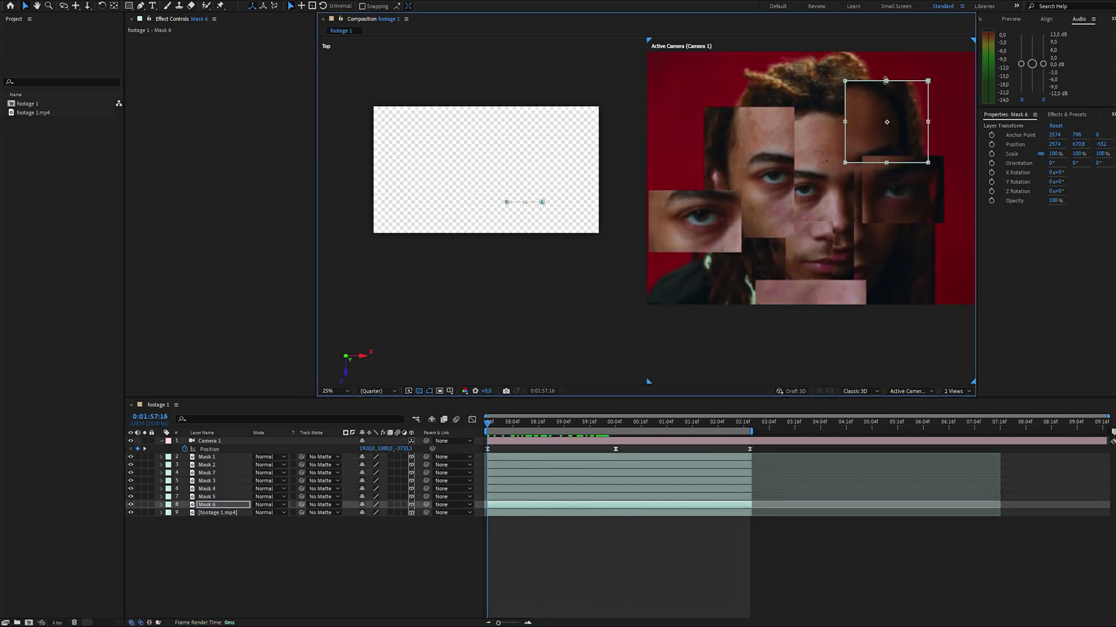
click(493, 233)
click(520, 245)
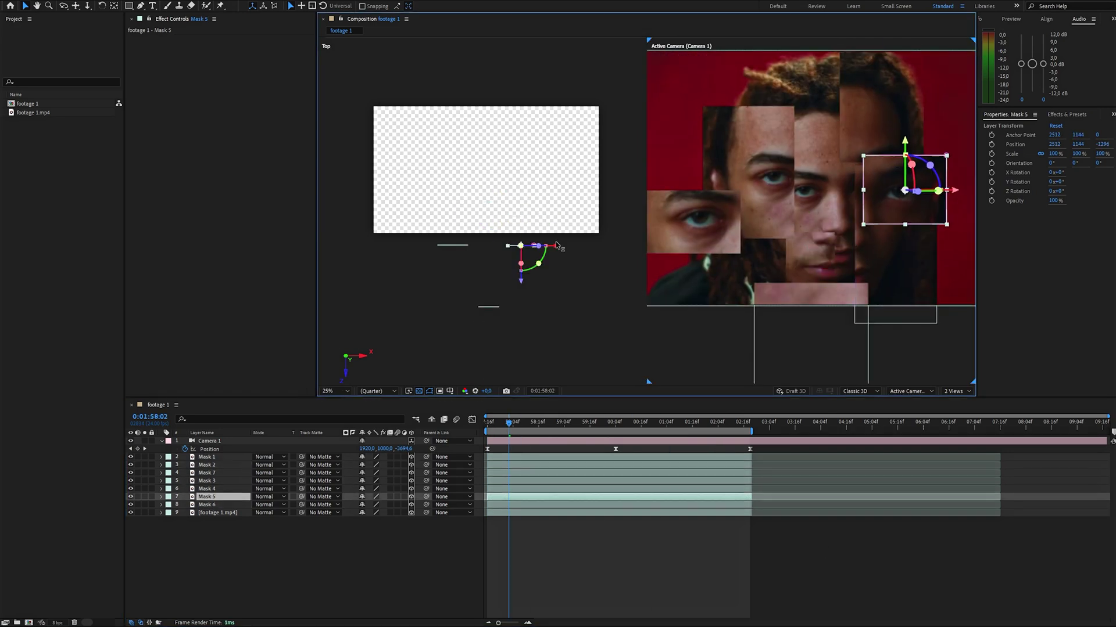
drag(520, 245, 514, 278)
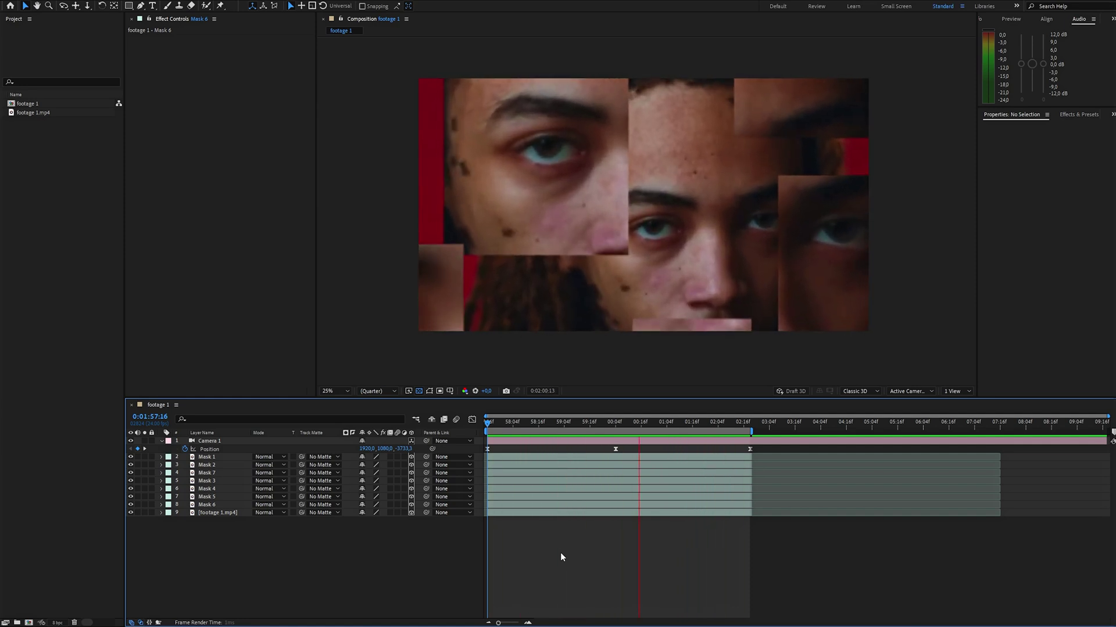
Step: Stop the preview after watching the camera push through the staggered fragments
key(space)
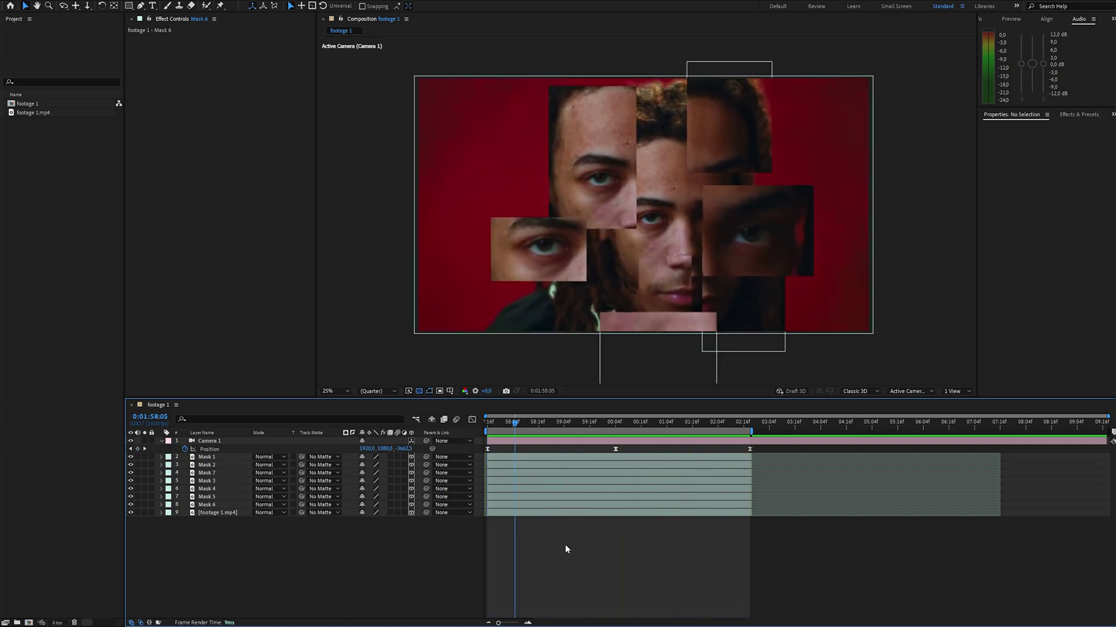
Step: Apply Curves to Mask 1 and brighten the fragment slightly
click(212, 459)
key(ctrl+space)
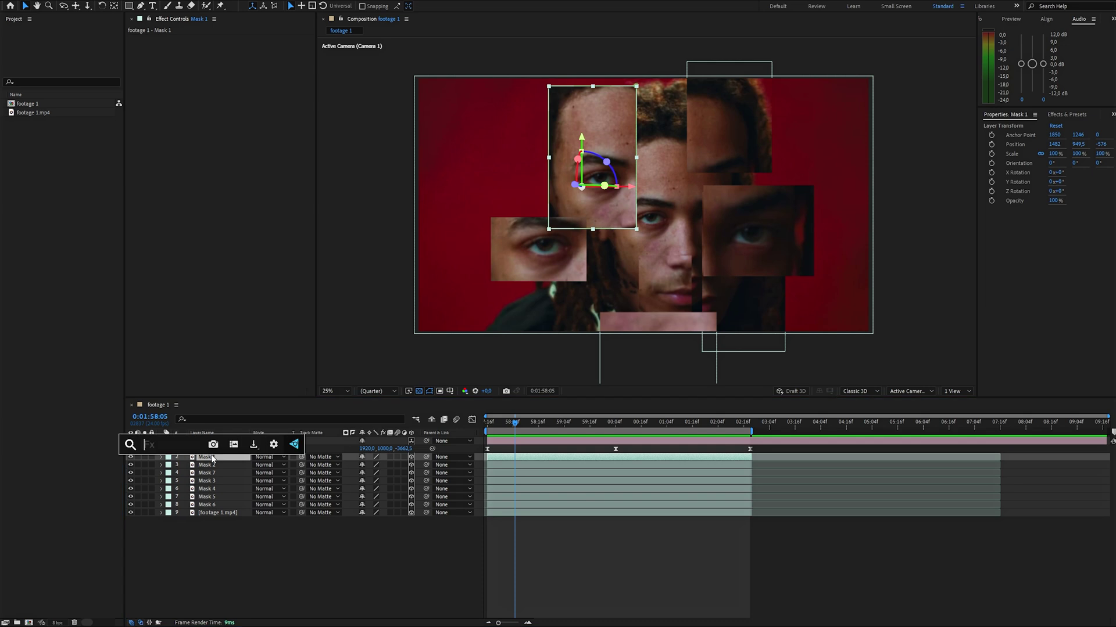
text(curves)
key(Return)
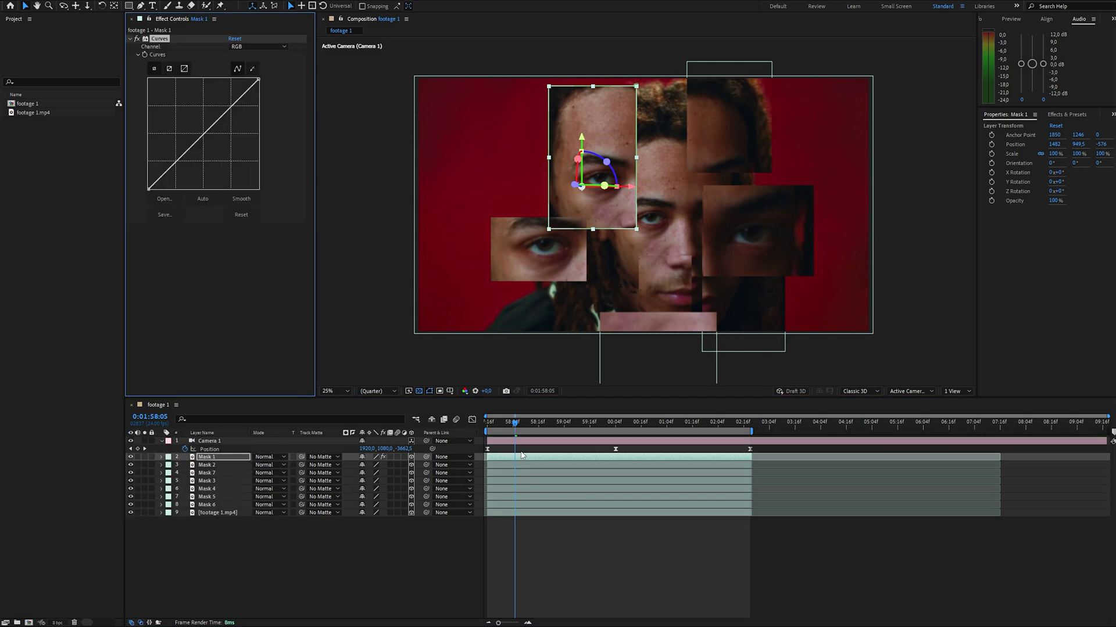
drag(211, 127, 203, 125)
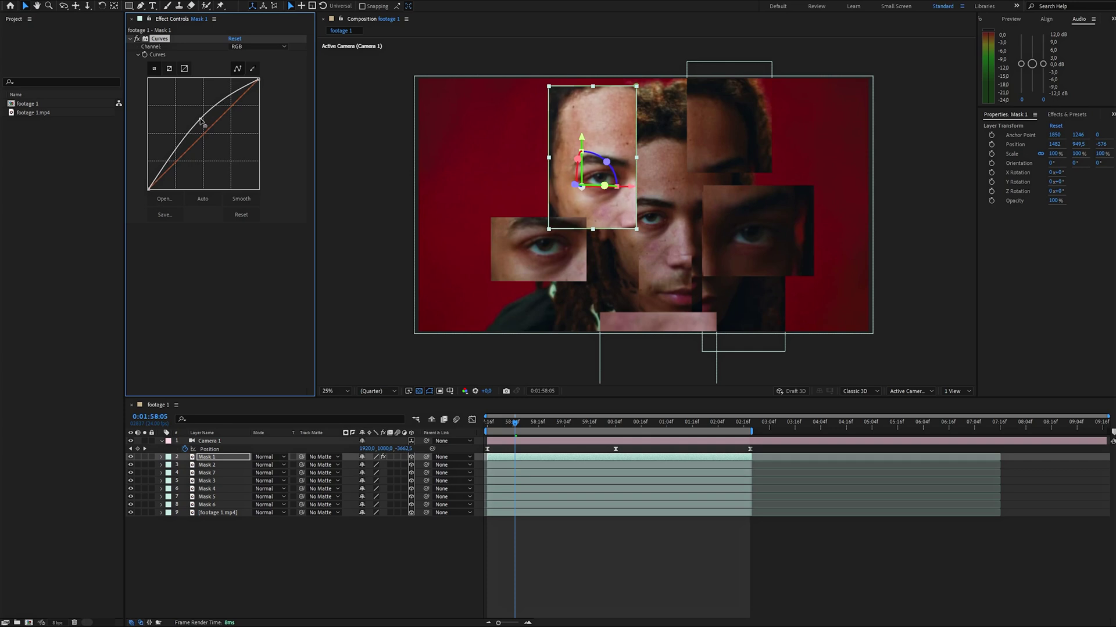
click(767, 541)
drag(201, 119, 203, 125)
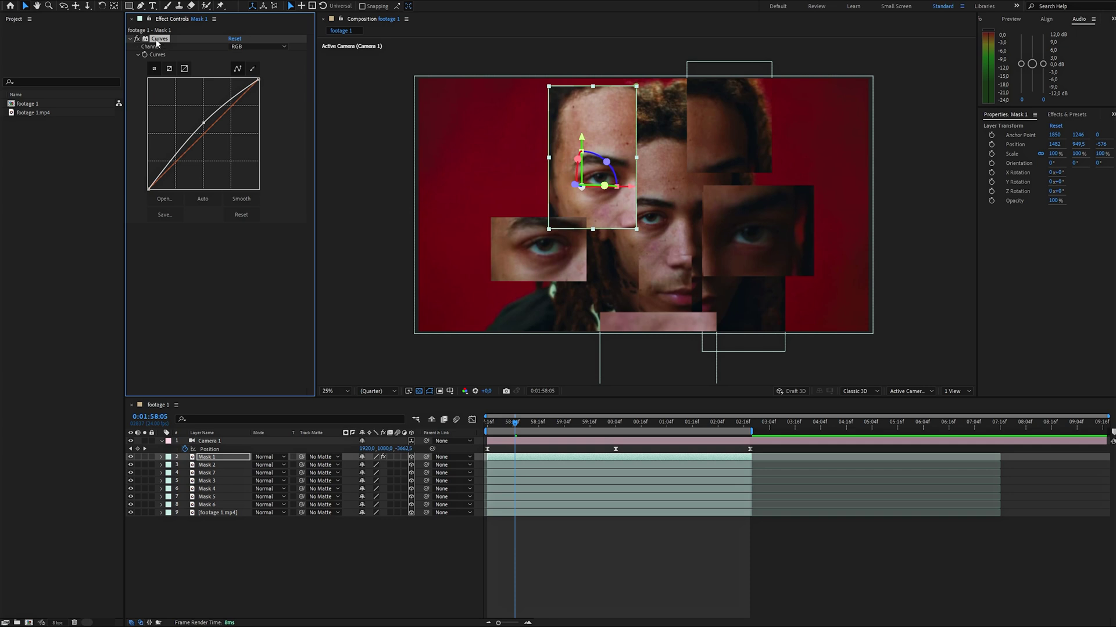
Step: Give Mask 2 through Mask 6 the same curve, then deselect them
click(218, 466)
shift+click(220, 504)
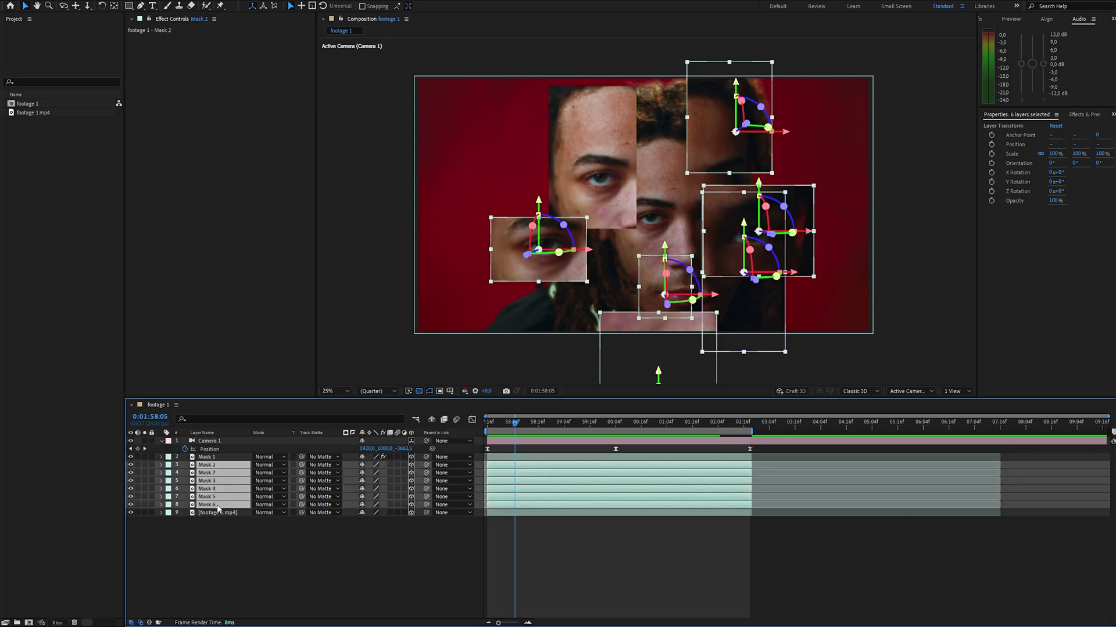
click(305, 565)
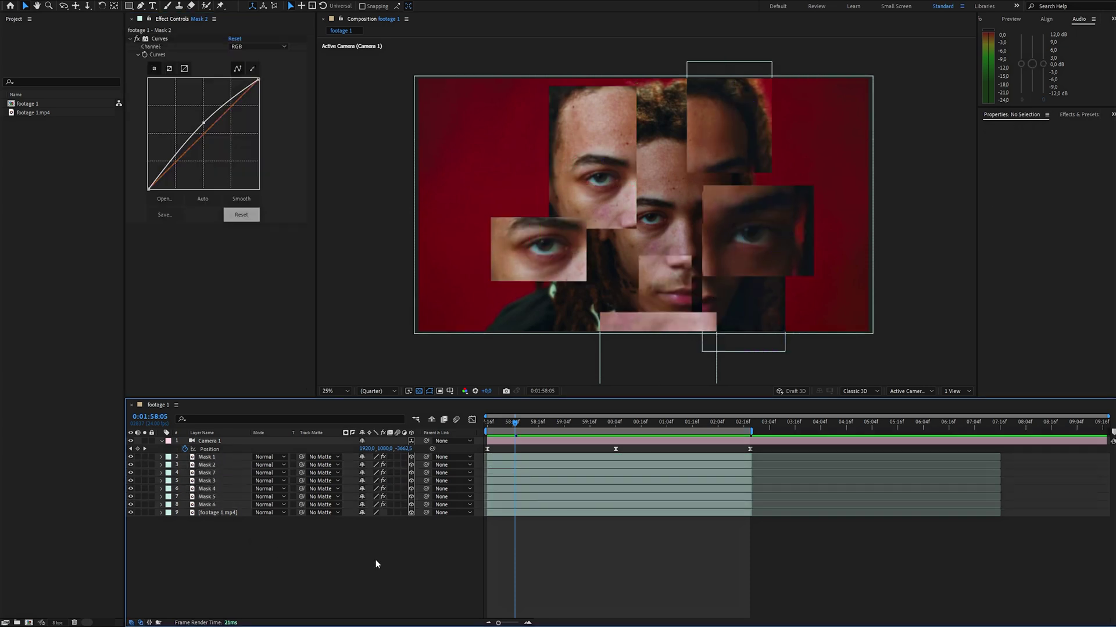
Step: Check each fragment's mask feather, Mask 1 at 5 pixels, then deselect and return to the start
click(212, 457)
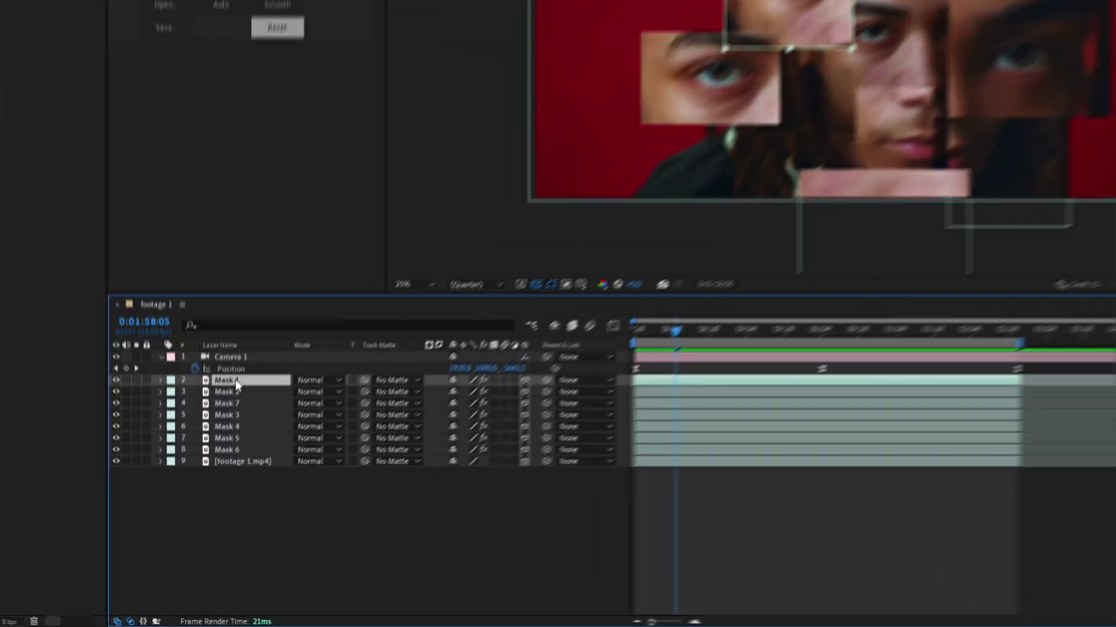
key(m)
key(m)
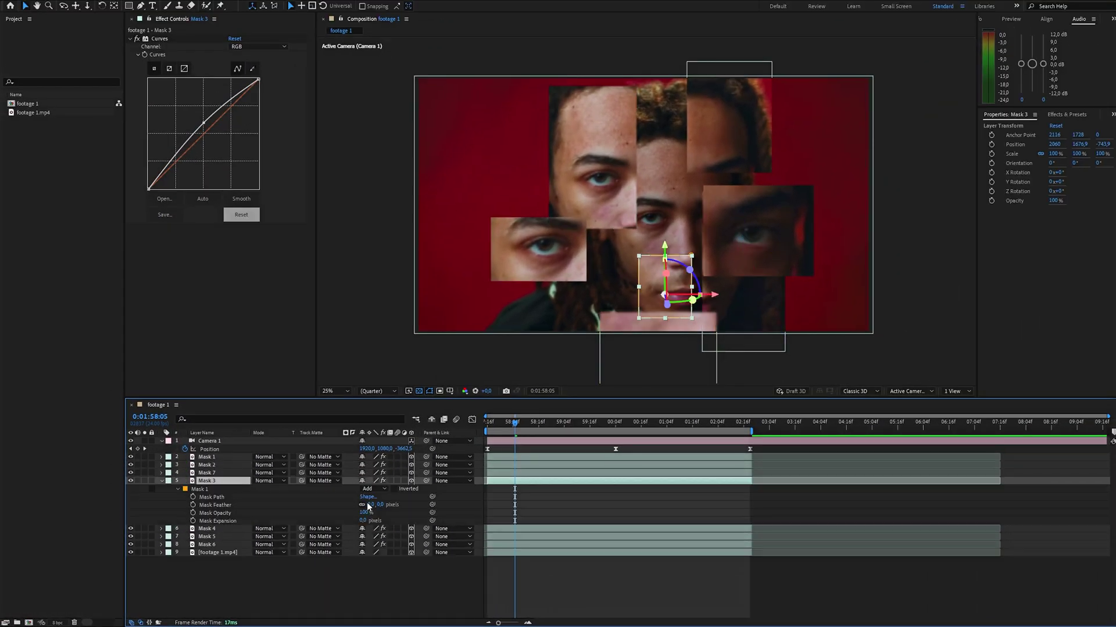
key(ctrl+Down)
key(ctrl+Down)
key(ctrl+Down)
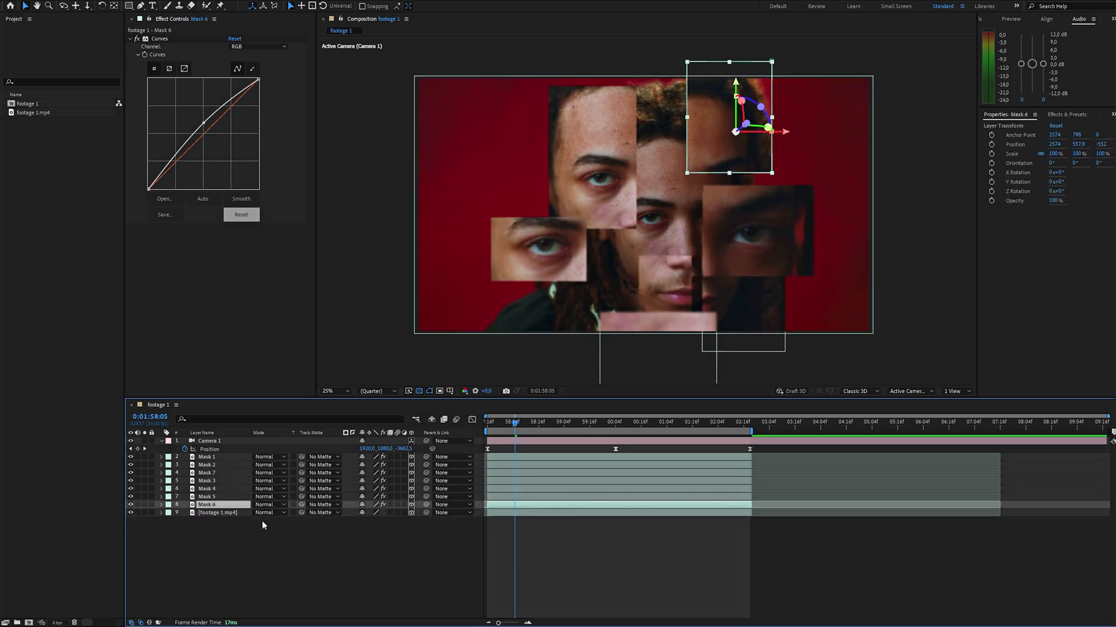
click(259, 527)
key(Home)
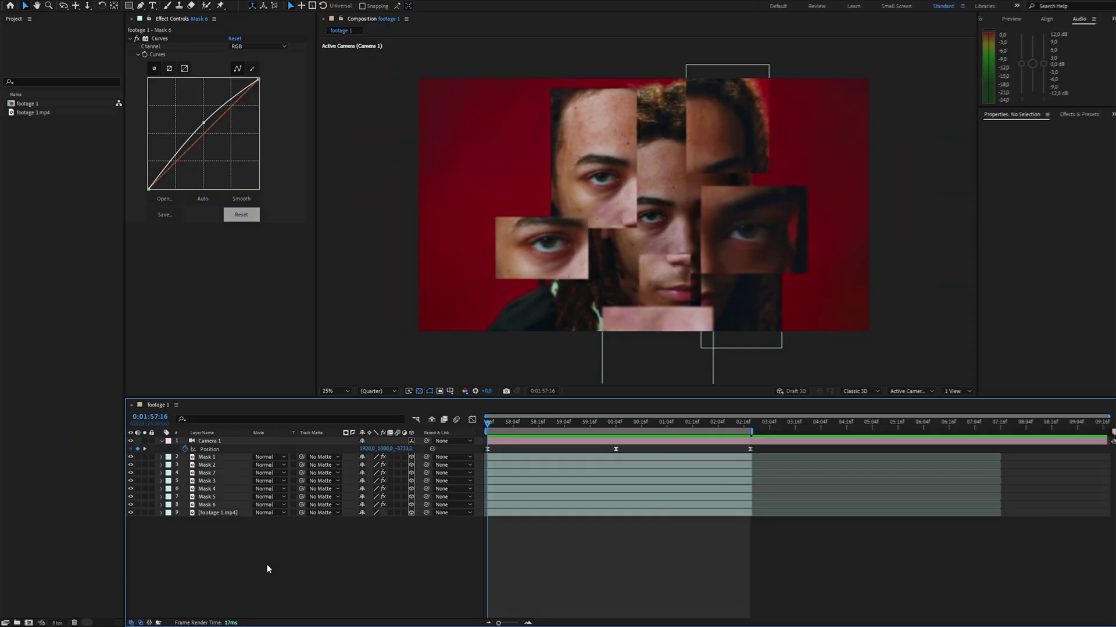
right_click(239, 553)
Step: Add Adjustment Layer 1 with Add Grain in Final Output using the Eastman Color Neg 100T (5254) preset
mouse_move(261, 437)
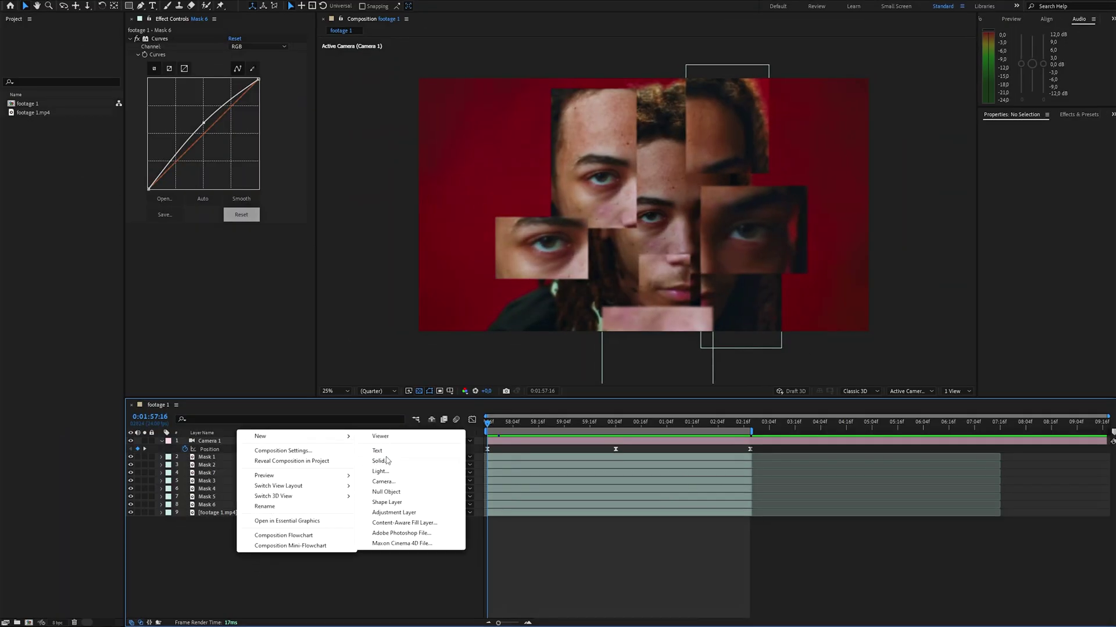
click(394, 512)
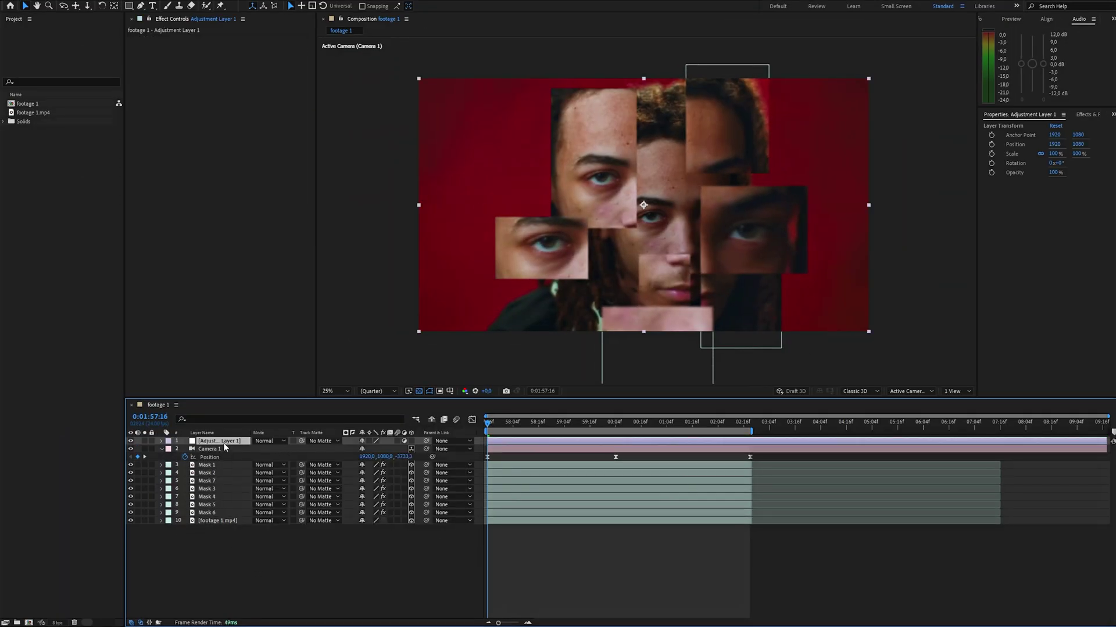
key(ctrl+space)
text(add)
key(Return)
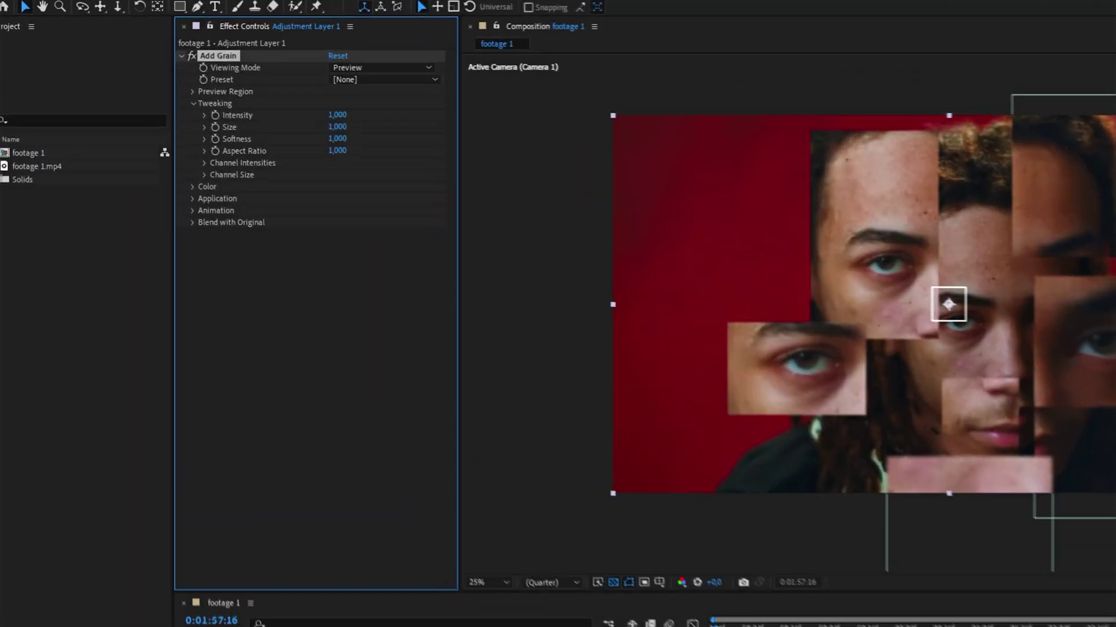
click(378, 68)
click(386, 114)
click(382, 82)
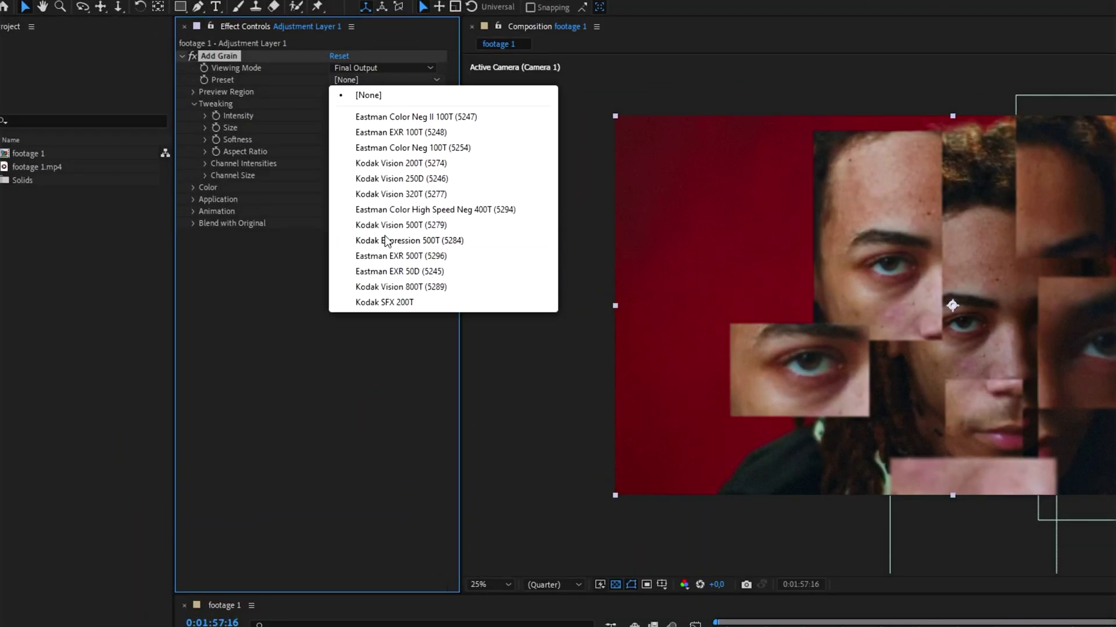
click(392, 148)
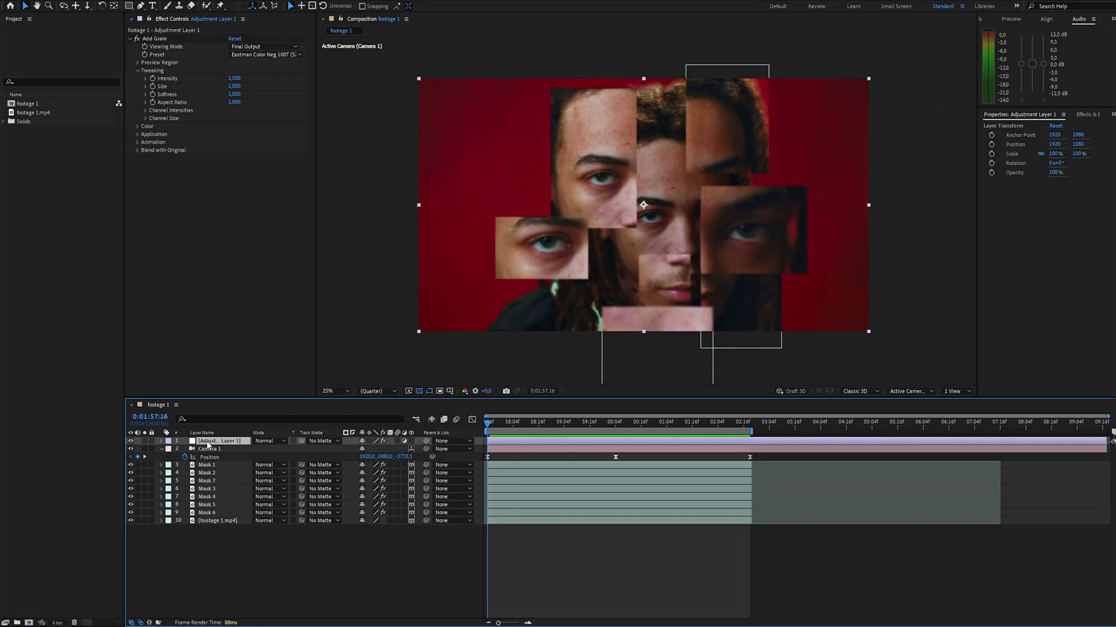
key(ctrl+space)
Step: Apply Curves to the adjustment layer with a gentle S-curve
text(cu)
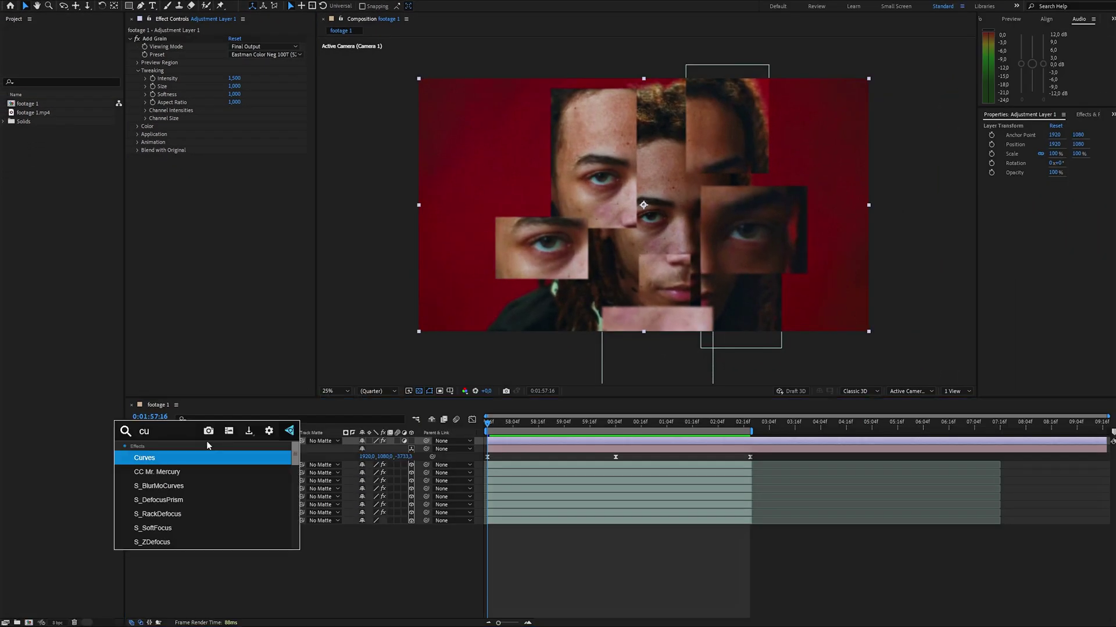
key(Return)
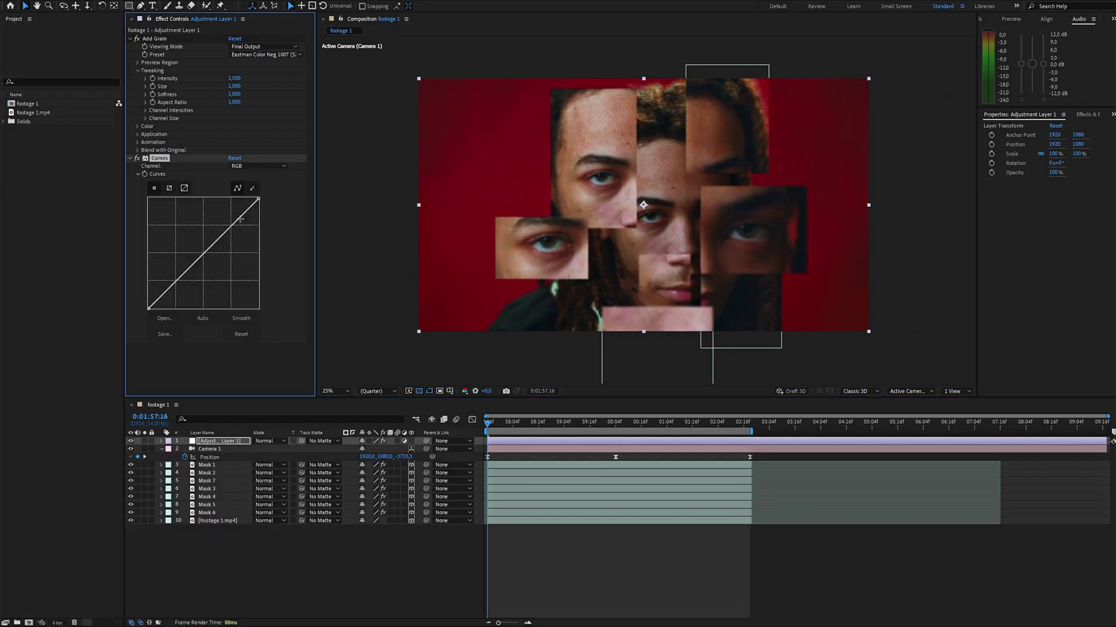
drag(240, 219, 237, 211)
drag(174, 281, 172, 293)
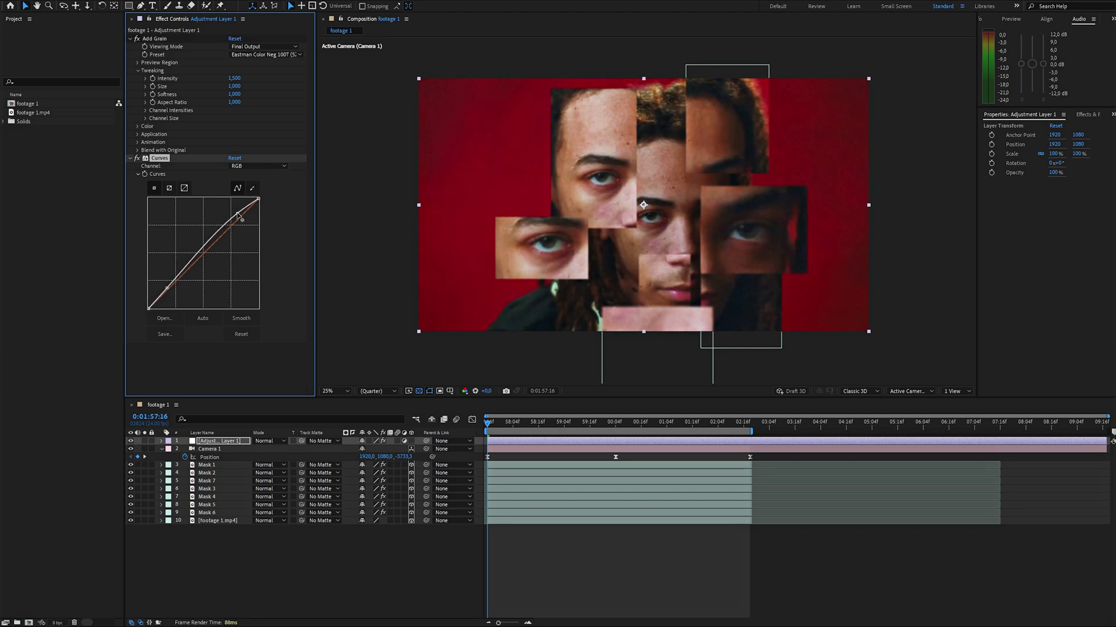
Step: Add Posterize Time at 12 frames per second and play a preview
key(ctrl+space)
text(Pos)
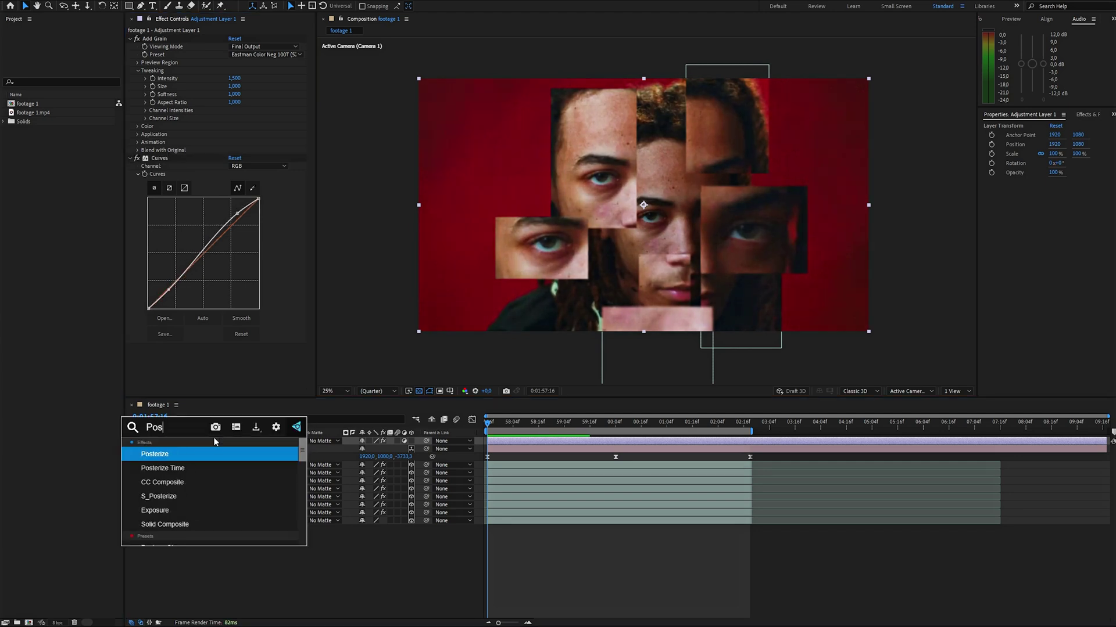
key(Down)
key(Return)
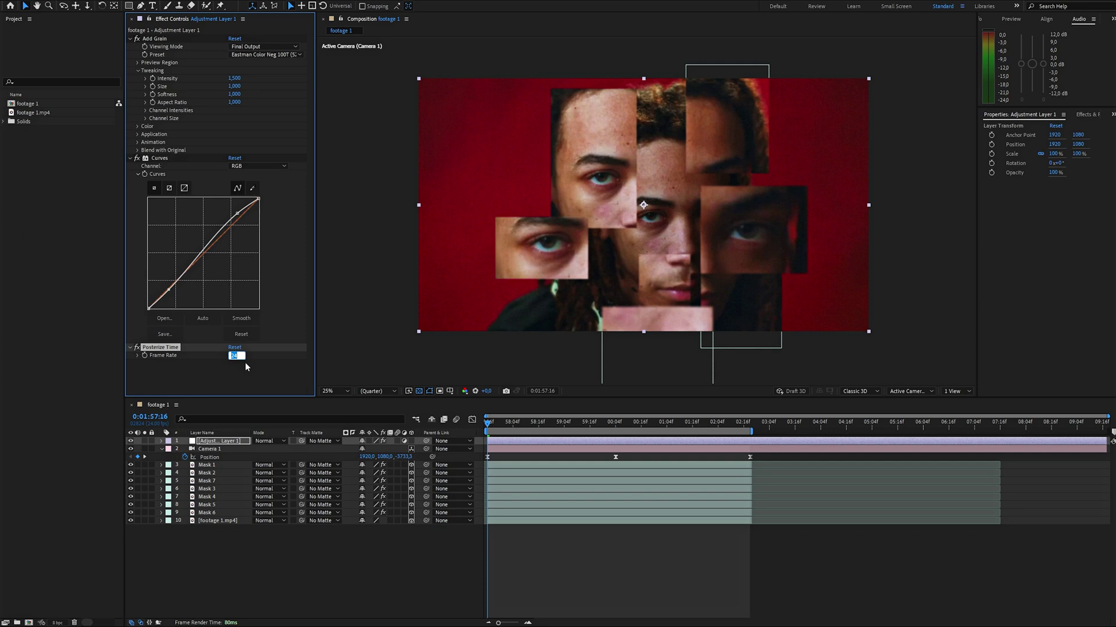
text(12)
key(Return)
click(467, 427)
key(space)
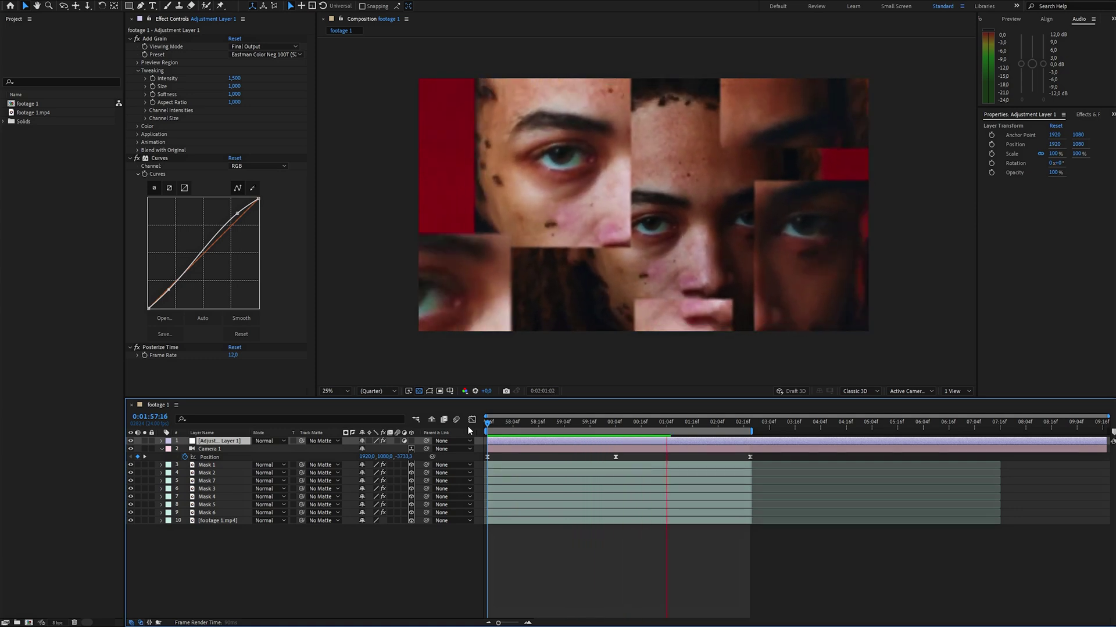
Step: Deselect the Camera Shake layer and preview the composition with the shake applied
key(space)
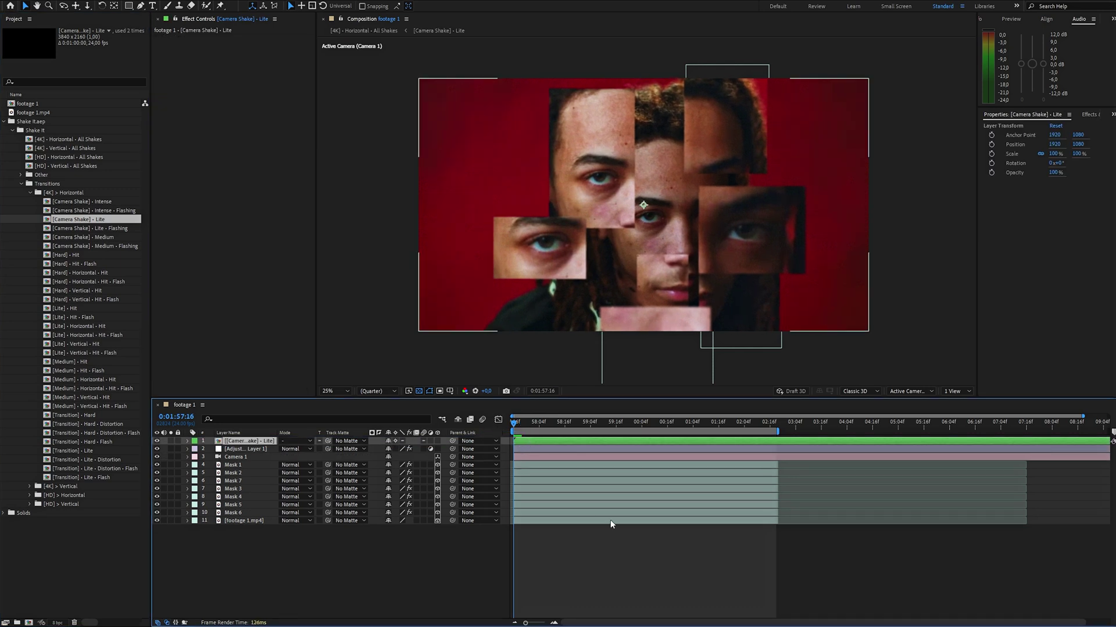
click(558, 564)
key(space)
Step: Inside the Camera Shake - Lite precomp, set the Position Amplitude to 20
double_click(555, 444)
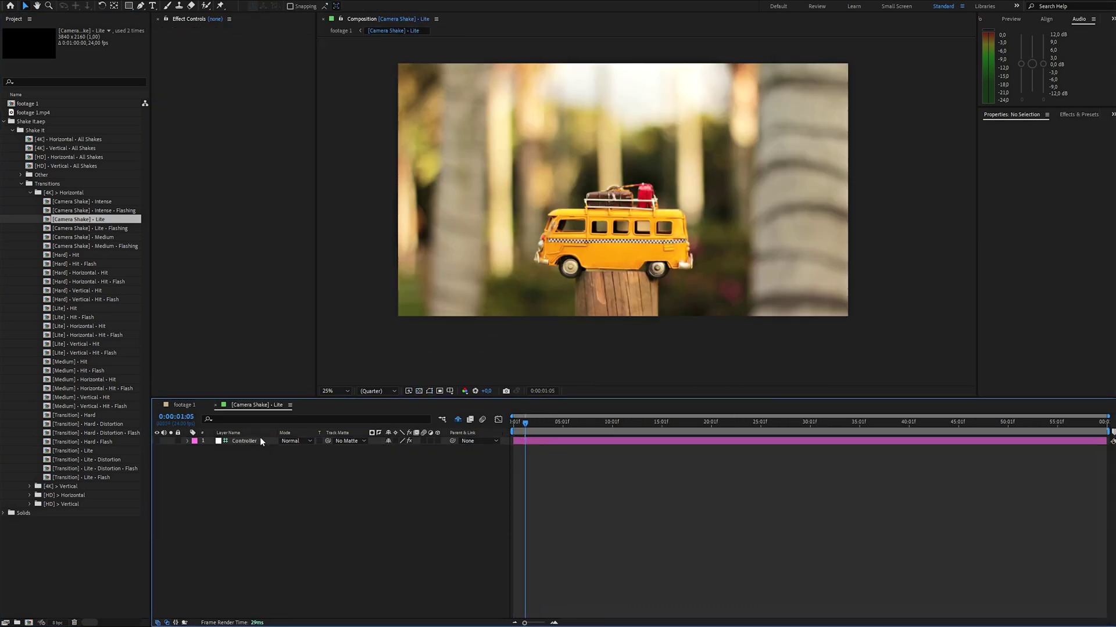
click(179, 56)
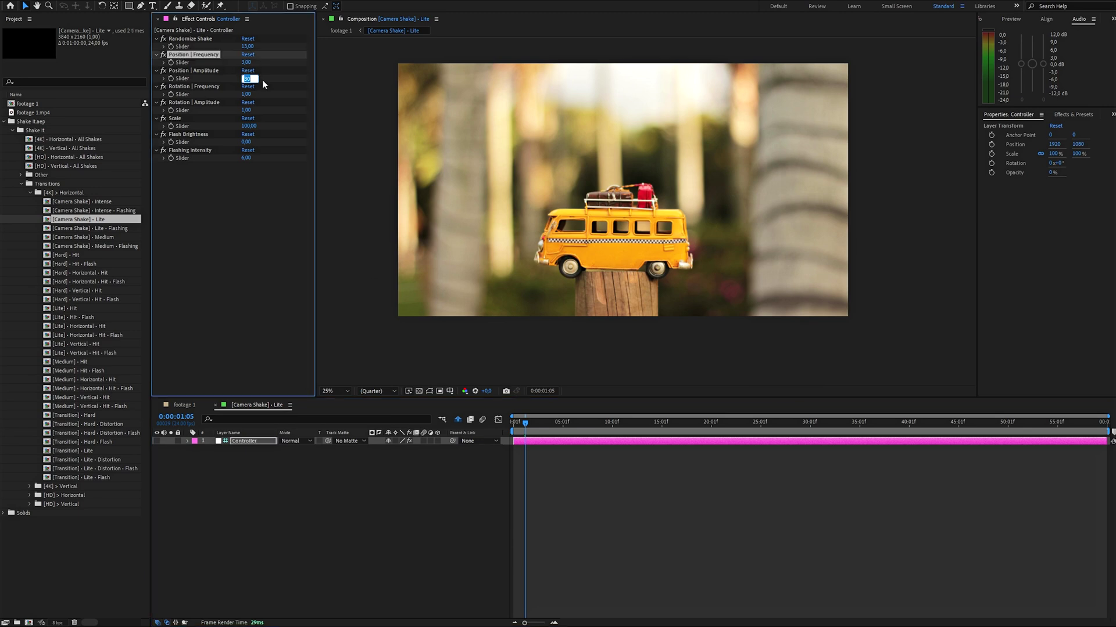
text(20)
key(Return)
key(Return)
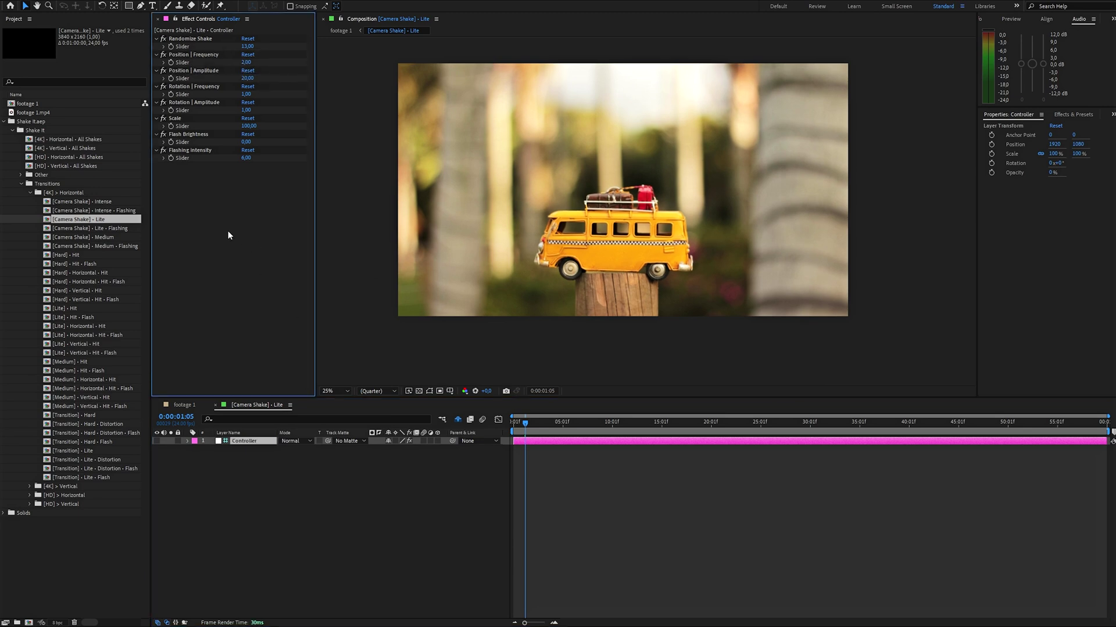